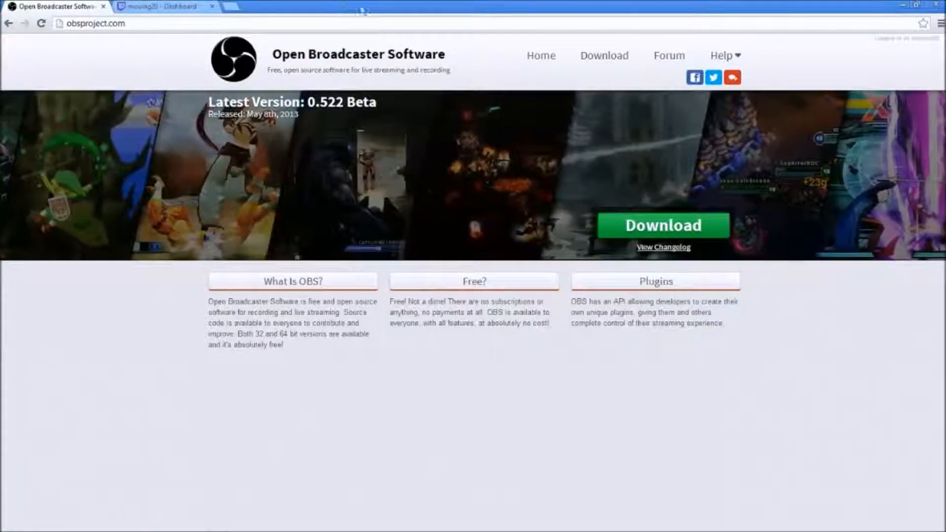
- Switch to Open Broadcaster Software and open the broadcast settings, looking at the encoding settings on the way
{"action": "left_click", "coordinate": [910, 5]}
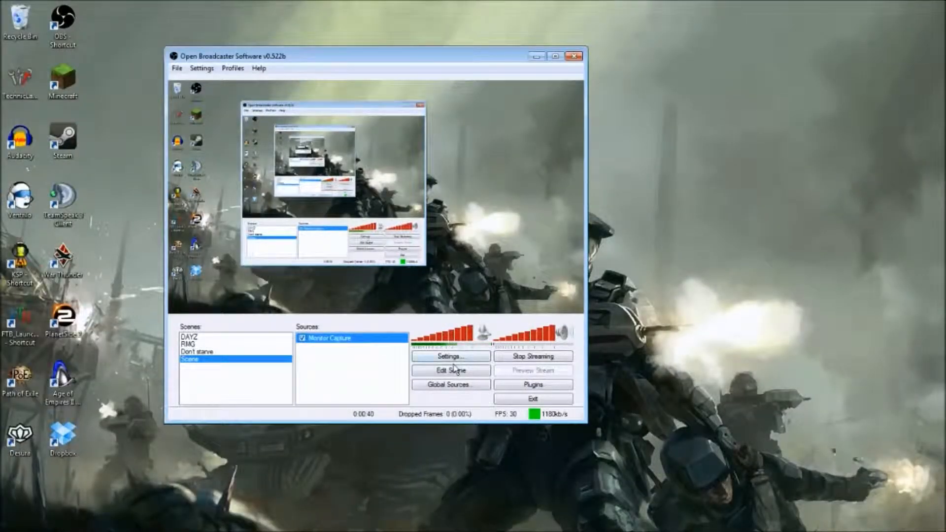
{"action": "left_click", "coordinate": [202, 68]}
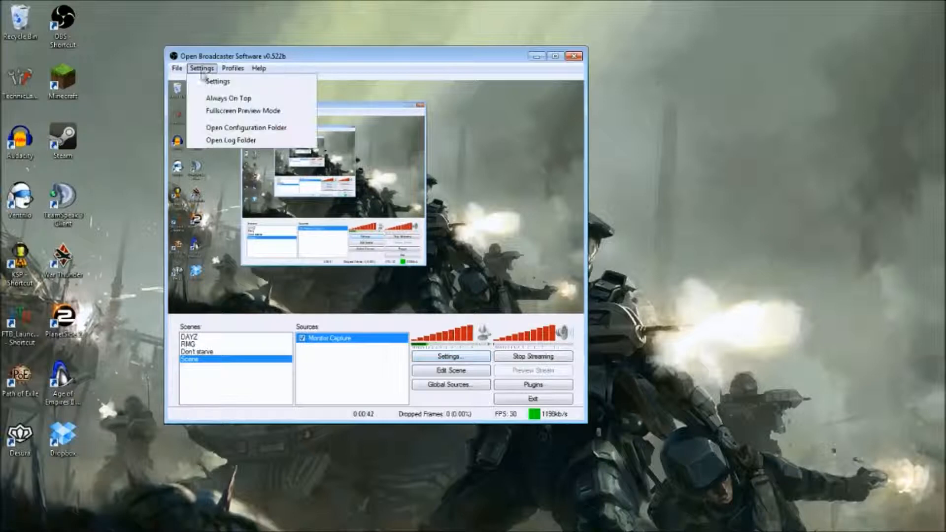
{"action": "left_click", "coordinate": [219, 79]}
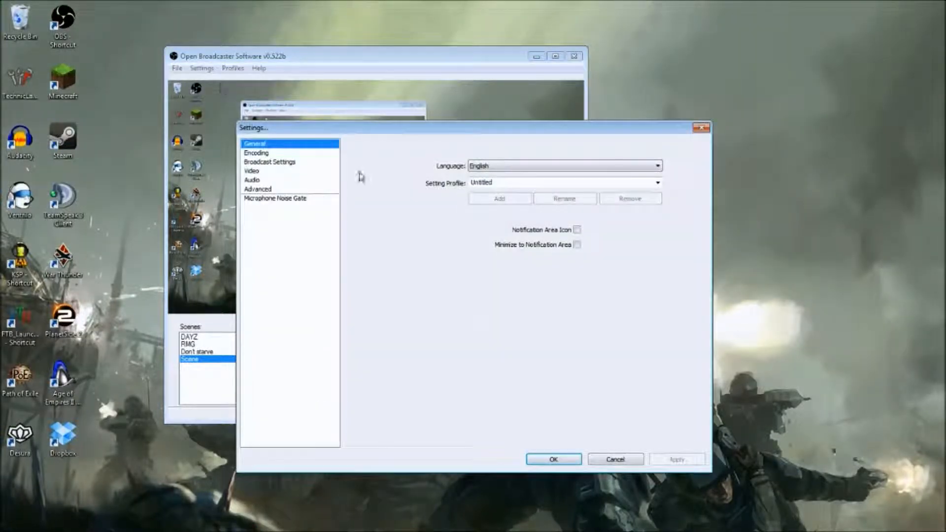
{"action": "left_click", "coordinate": [294, 163]}
{"action": "left_click", "coordinate": [289, 153]}
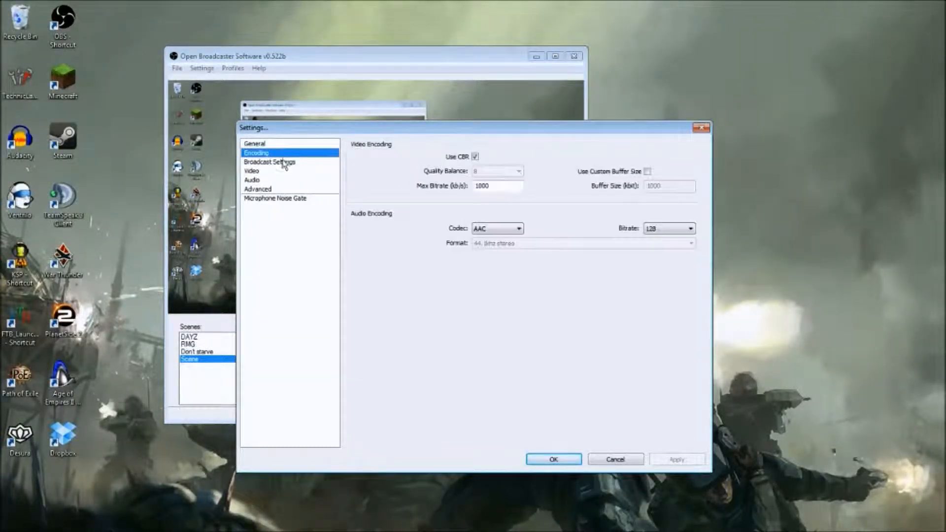
{"action": "left_click", "coordinate": [287, 162]}
- Set the broadcast mode to Live Stream
{"action": "left_click_drag", "start_coordinate": [451, 127], "coordinate": [696, 193]}
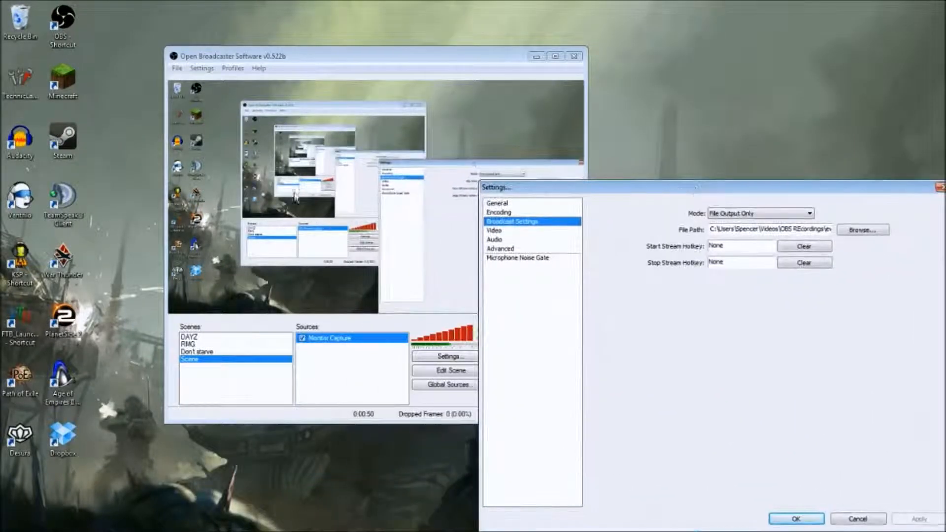
{"action": "left_click_drag", "start_coordinate": [580, 188], "coordinate": [434, 108]}
{"action": "left_click", "coordinate": [613, 132]}
{"action": "left_click", "coordinate": [605, 143]}
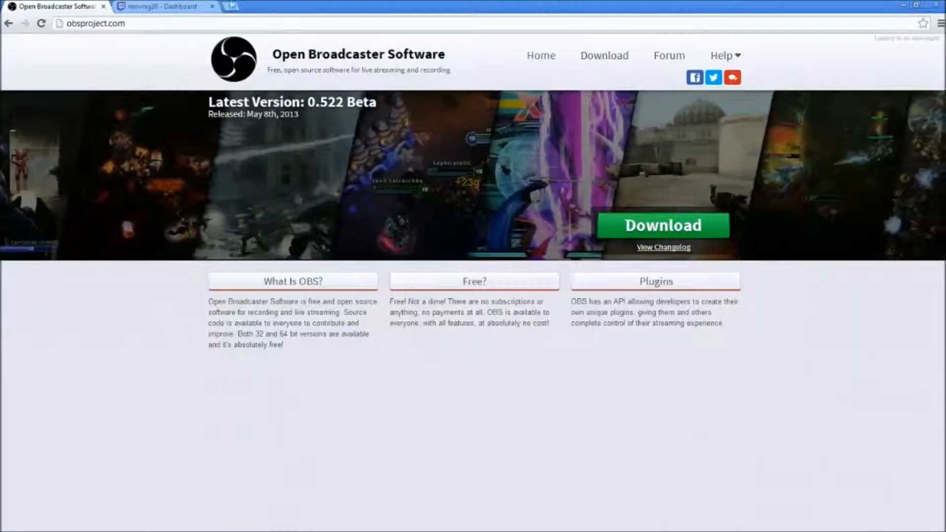
- Open the streaming apps page from the Twitch broadcaster dashboard to locate where the stream key is revealed
{"action": "left_click", "coordinate": [168, 6]}
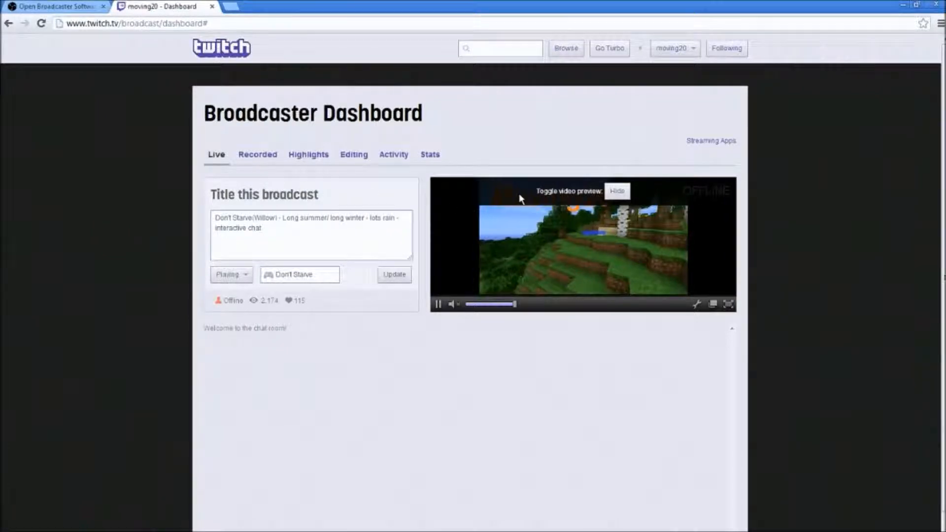
{"action": "left_click", "coordinate": [692, 47]}
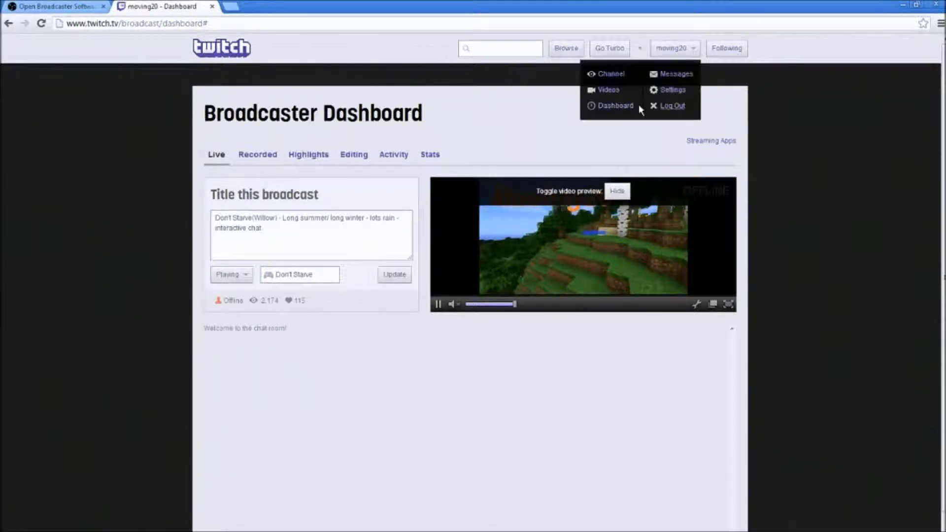
{"action": "left_click", "coordinate": [447, 125]}
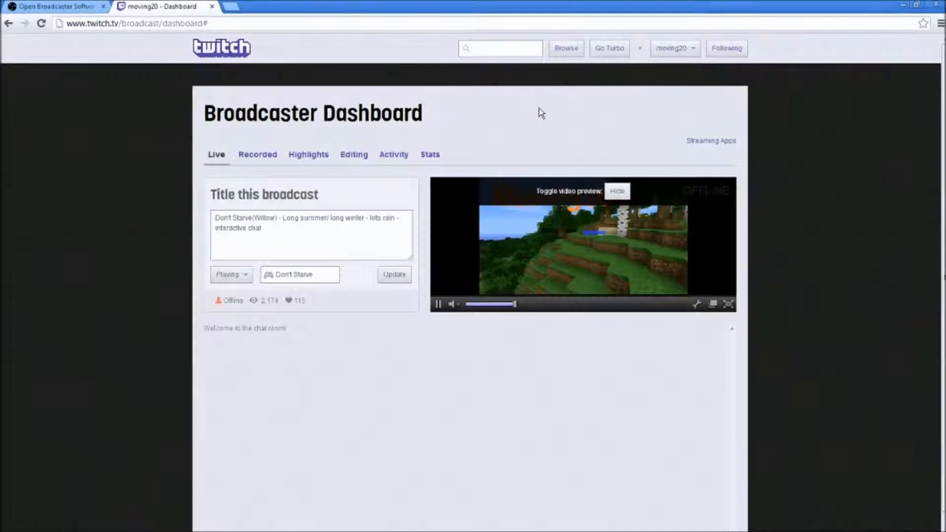
{"action": "left_click", "coordinate": [702, 143]}
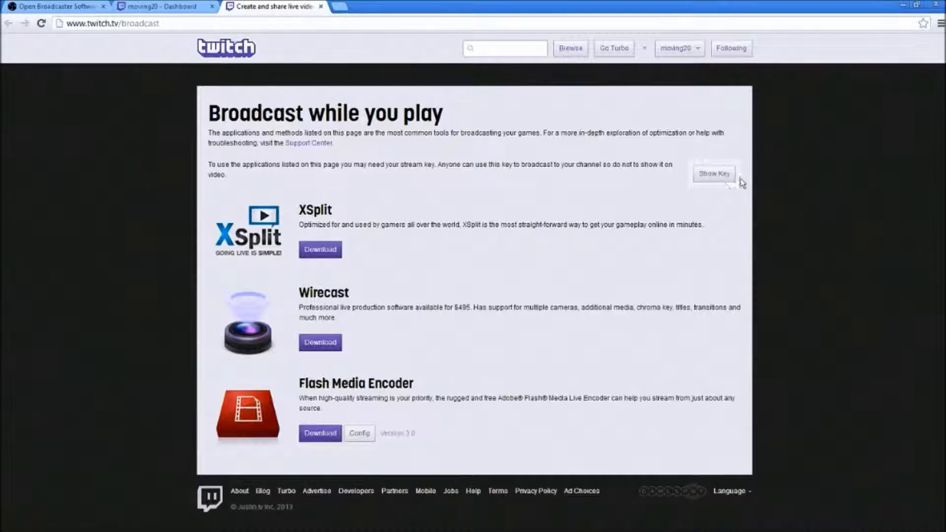
- Return to the Open Broadcaster Software settings and change the broadcast mode to File Output Only
{"action": "left_click", "coordinate": [902, 5]}
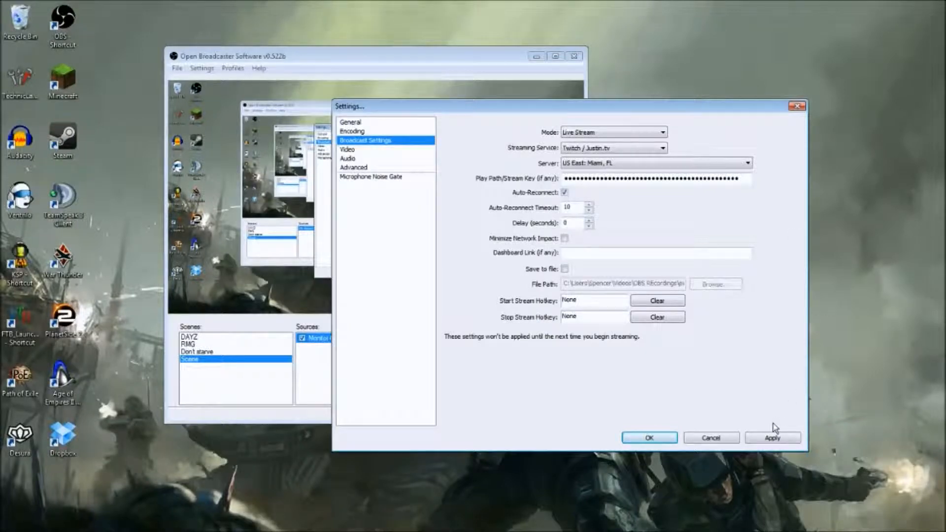
{"action": "left_click", "coordinate": [650, 132]}
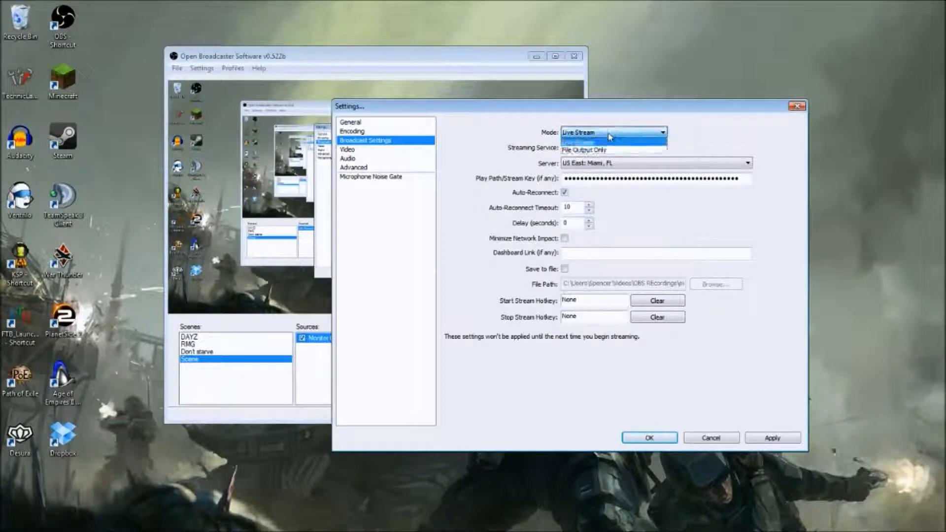
{"action": "left_click", "coordinate": [591, 148]}
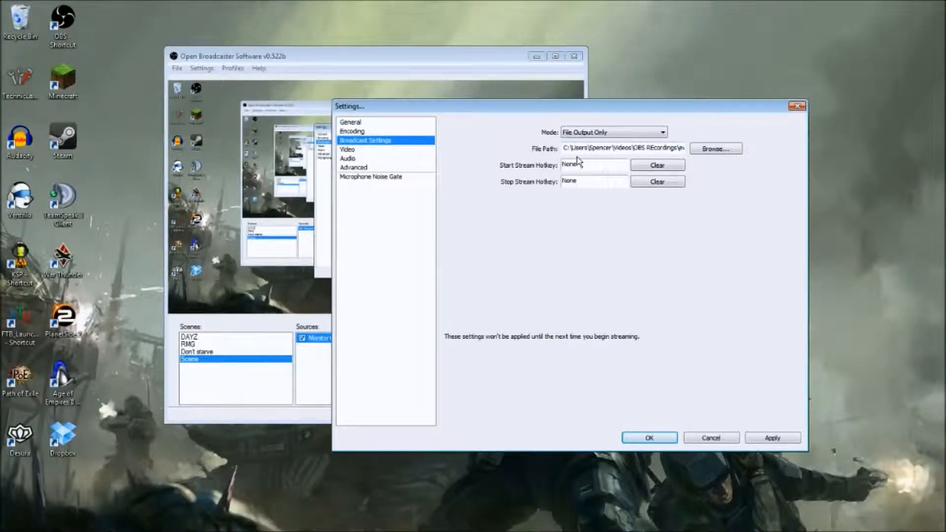
{"action": "left_click_drag", "start_coordinate": [619, 116], "coordinate": [599, 124]}
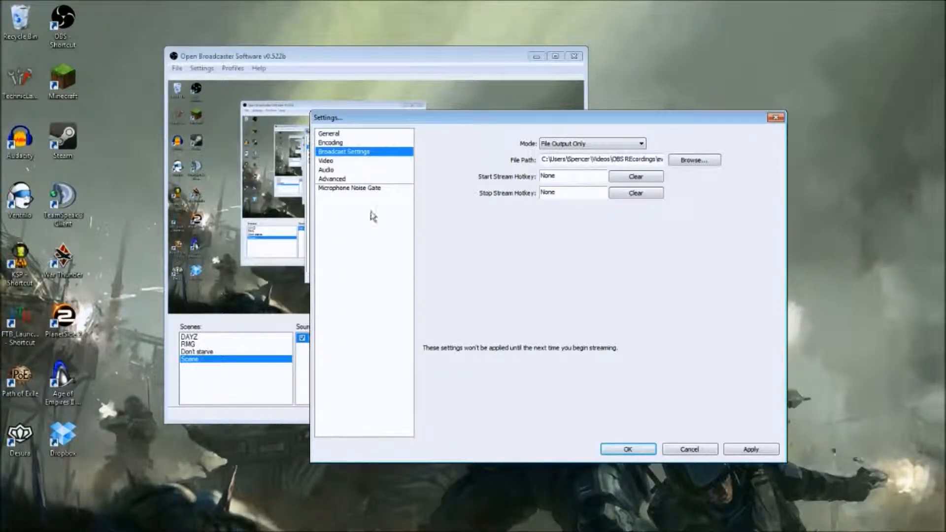
{"action": "left_click_drag", "start_coordinate": [423, 124], "coordinate": [617, 19]}
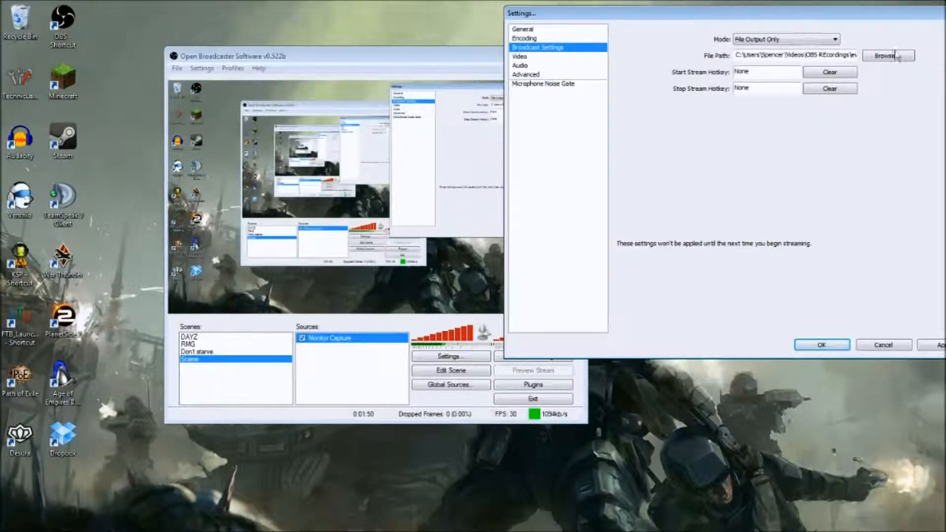
{"action": "left_click_drag", "start_coordinate": [688, 15], "coordinate": [586, 74]}
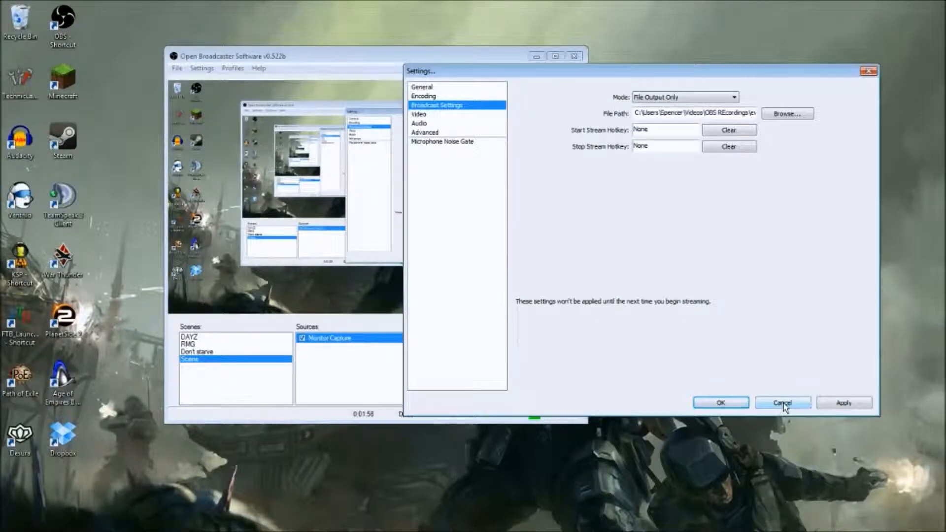
- Switch the broadcast mode to Live Stream, then go to the encoding settings without saving the change
{"action": "left_click", "coordinate": [685, 97]}
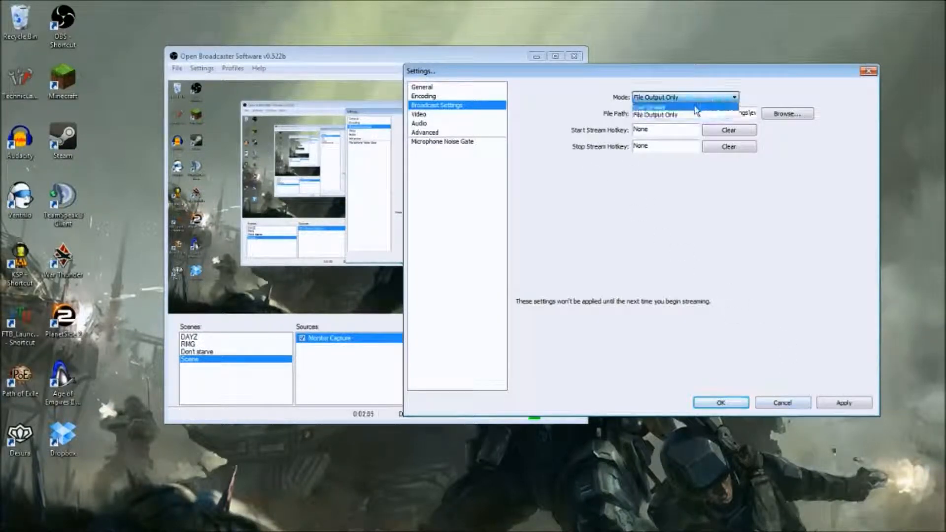
{"action": "left_click", "coordinate": [683, 105]}
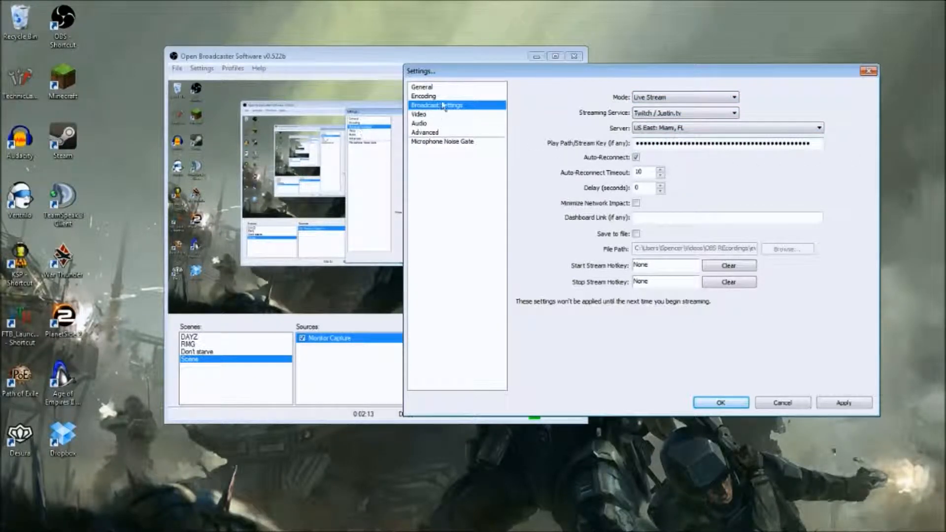
{"action": "left_click", "coordinate": [424, 96]}
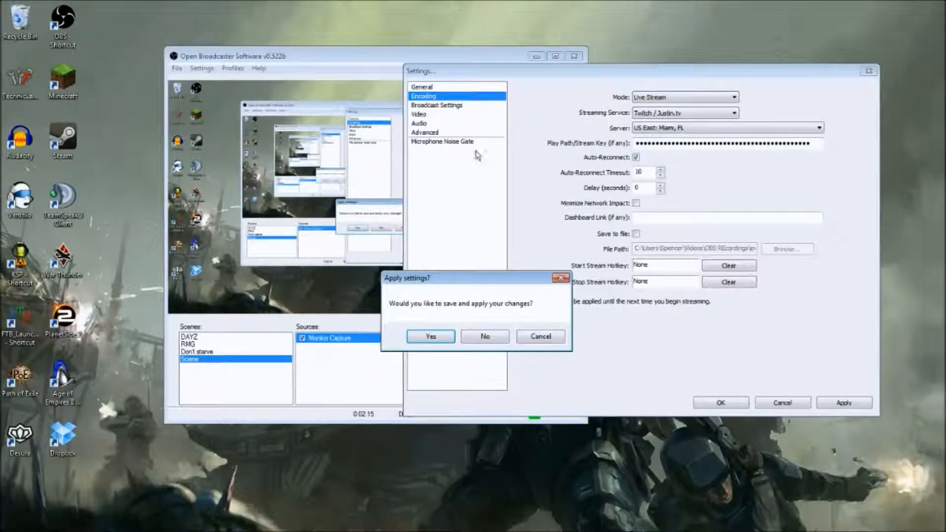
{"action": "left_click", "coordinate": [500, 333]}
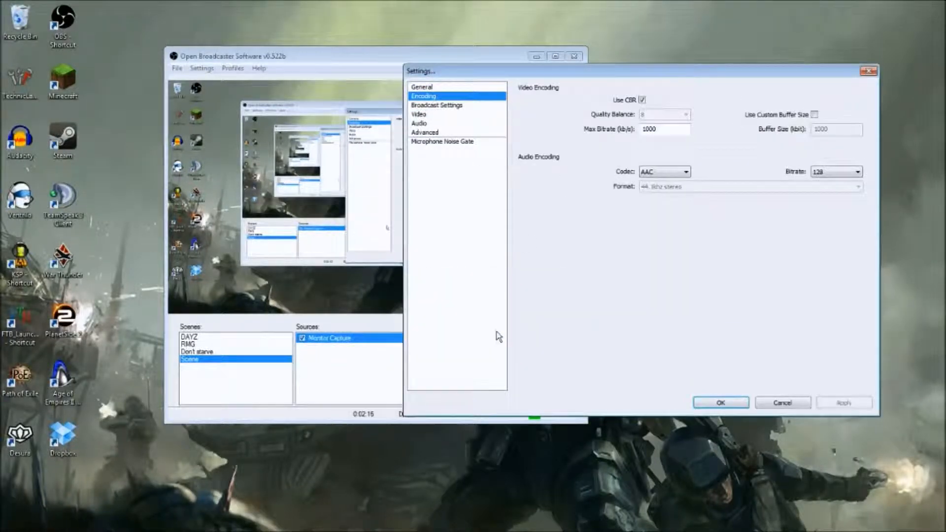
- Open the general settings and select English as the language
{"action": "left_click", "coordinate": [431, 89]}
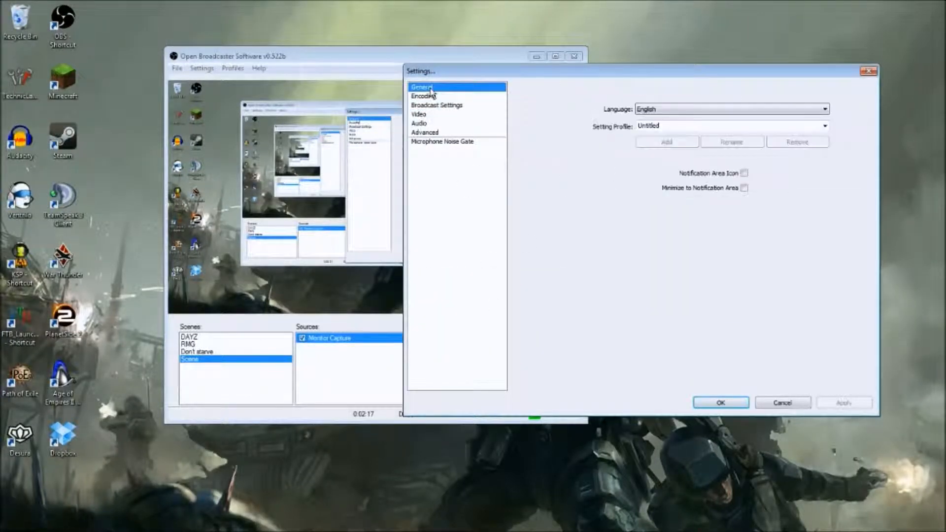
{"action": "left_click", "coordinate": [676, 109]}
{"action": "left_click", "coordinate": [664, 153]}
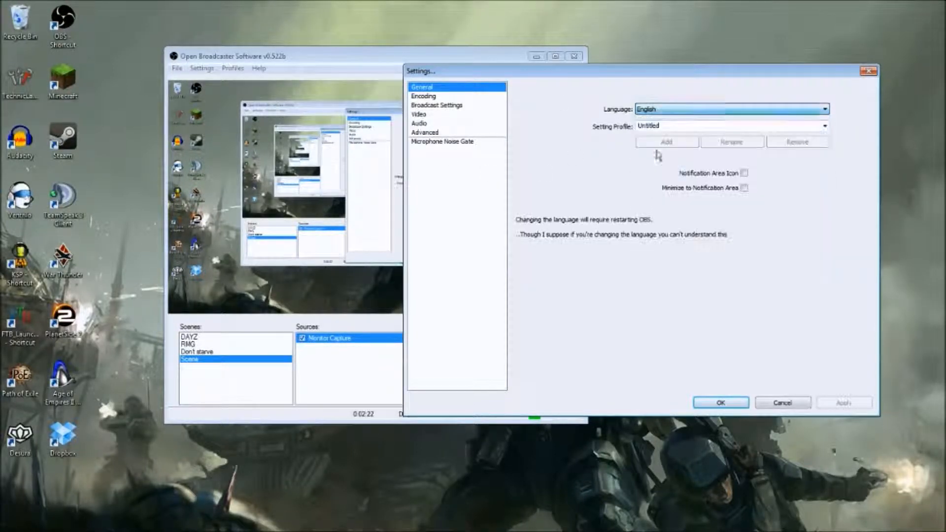
- Review the encoding settings and the broadcast settings, ending on the encoding page
{"action": "left_click", "coordinate": [443, 96]}
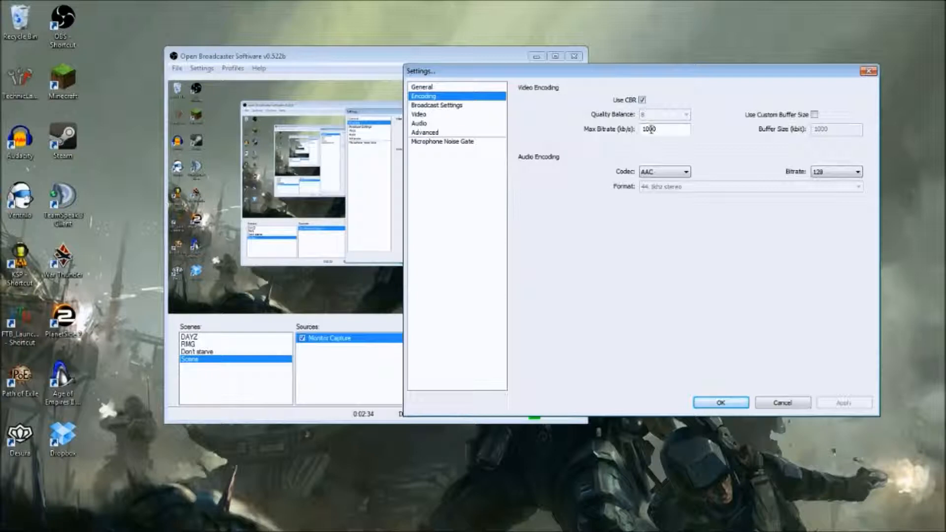
{"action": "left_click", "coordinate": [457, 106]}
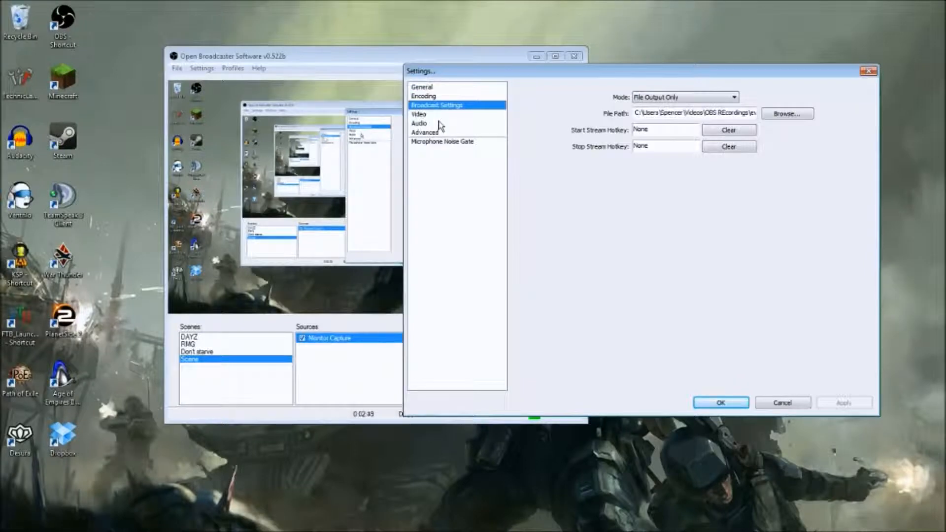
{"action": "left_click", "coordinate": [441, 96]}
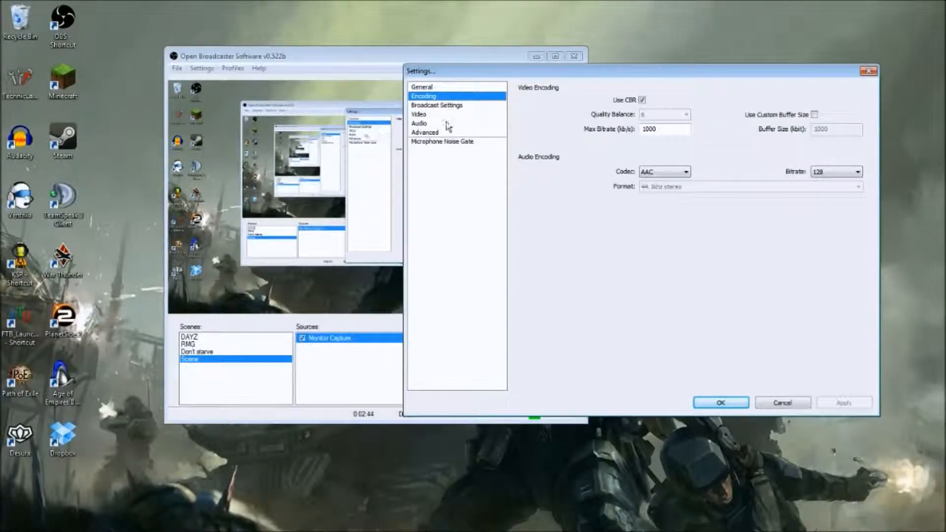
- Try the monitor base resolution in the video settings, return to Custom, and discard the changes while moving to the audio settings
{"action": "left_click", "coordinate": [427, 117]}
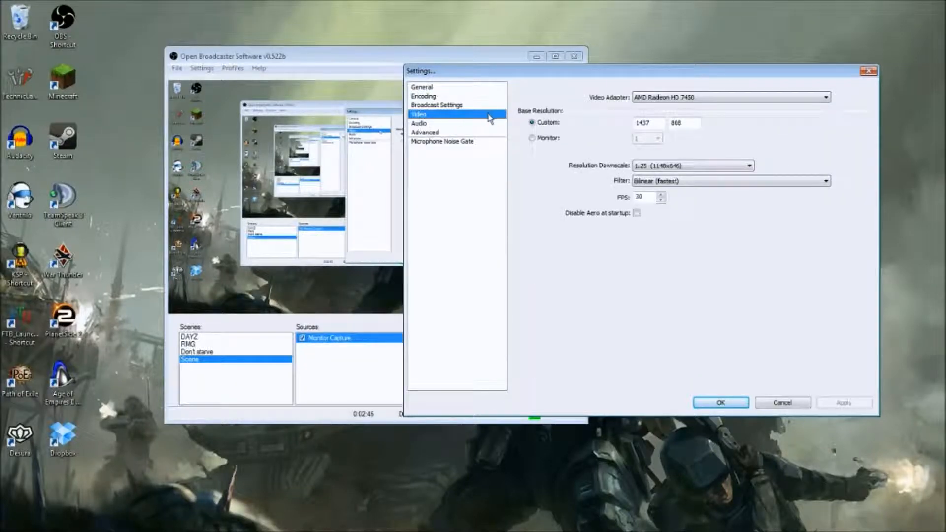
{"action": "left_click_drag", "start_coordinate": [623, 75], "coordinate": [610, 69]}
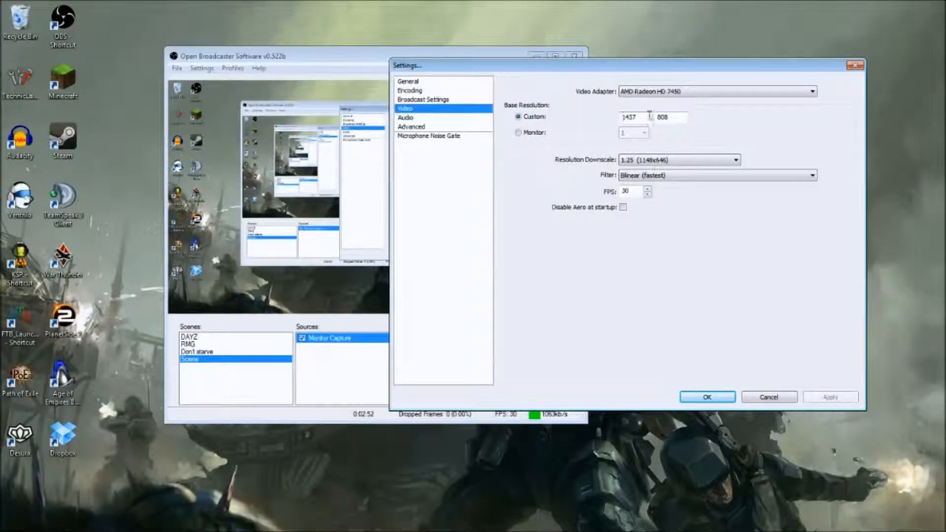
{"action": "left_click", "coordinate": [518, 132]}
{"action": "left_click", "coordinate": [518, 117]}
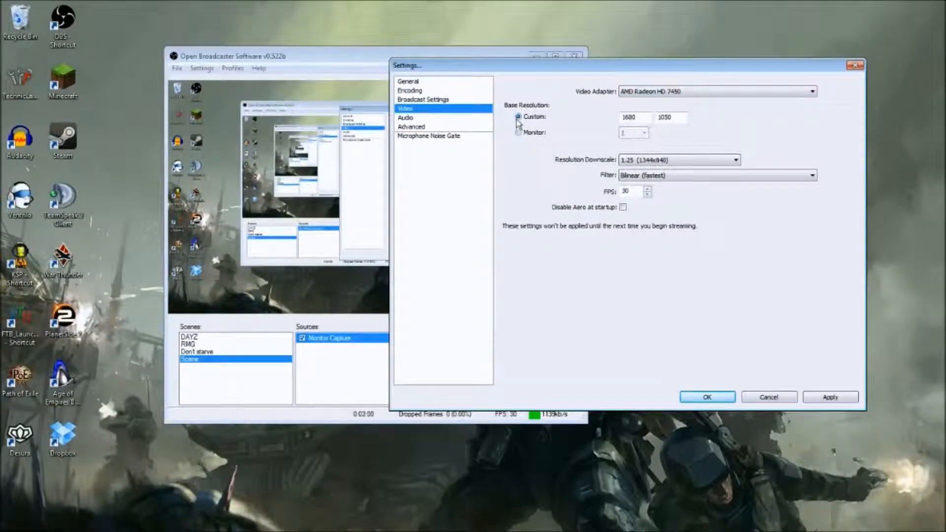
{"action": "left_click", "coordinate": [412, 118]}
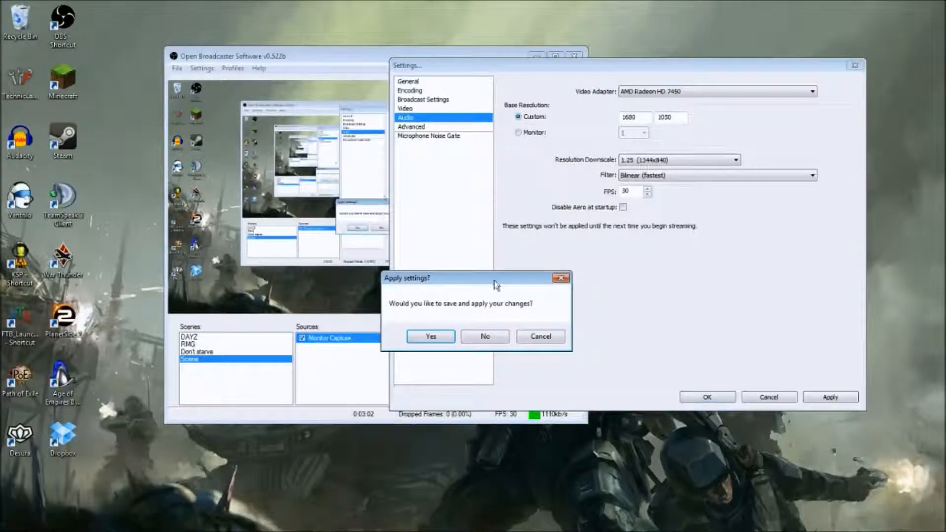
{"action": "left_click", "coordinate": [486, 339]}
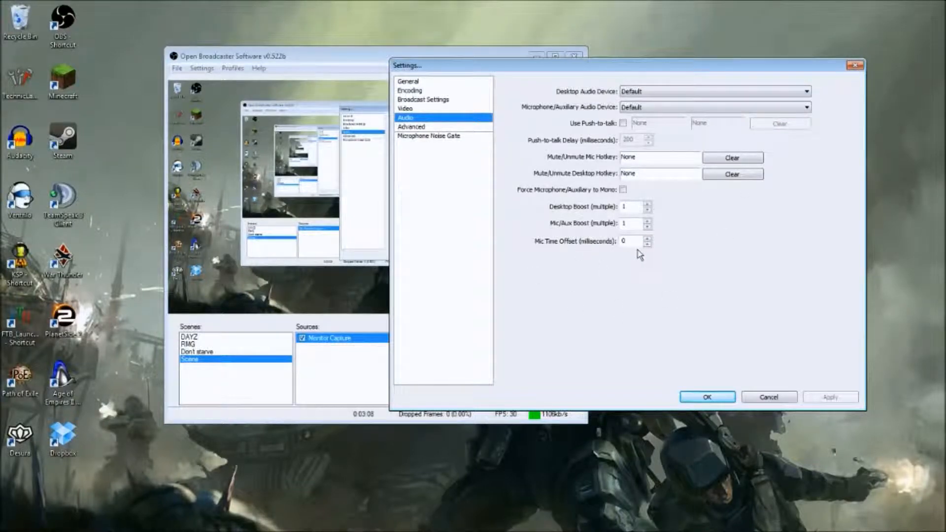
- Review the advanced and microphone noise gate settings, then cancel the settings dialog
{"action": "left_click", "coordinate": [411, 127]}
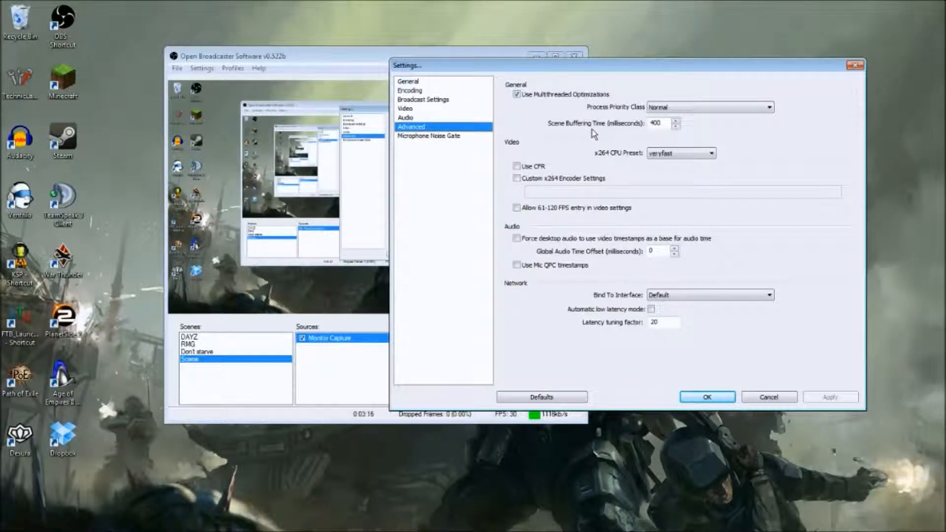
{"action": "left_click", "coordinate": [438, 136]}
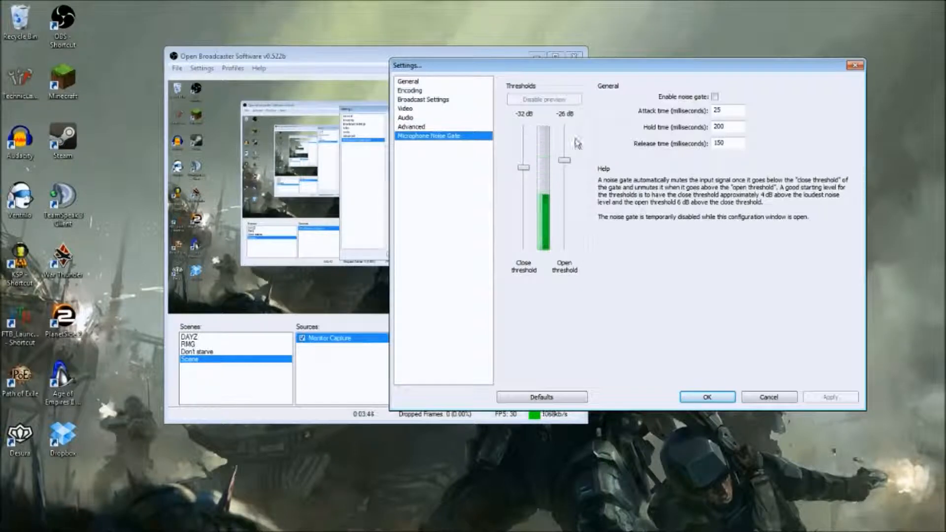
{"action": "left_click", "coordinate": [777, 397]}
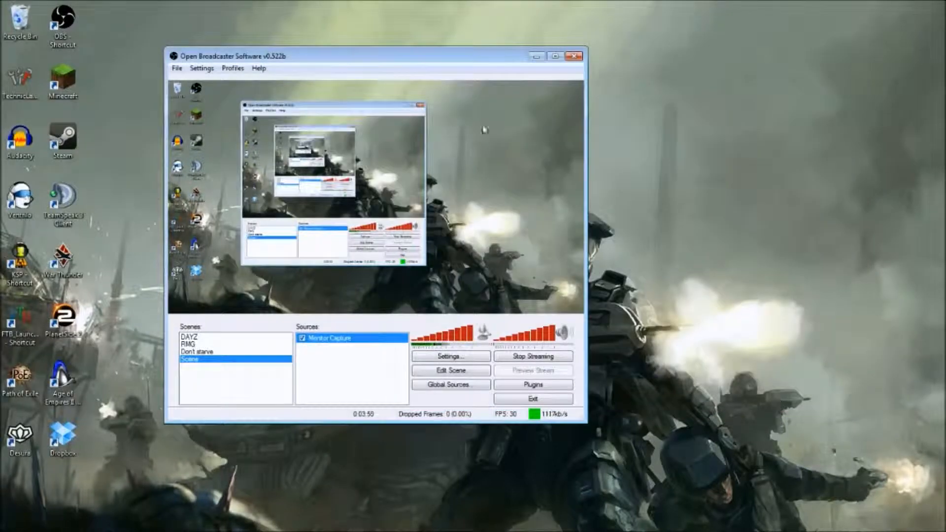
- Try adding a new scene to the scene list
{"action": "left_click_drag", "start_coordinate": [357, 50], "coordinate": [299, 27]}
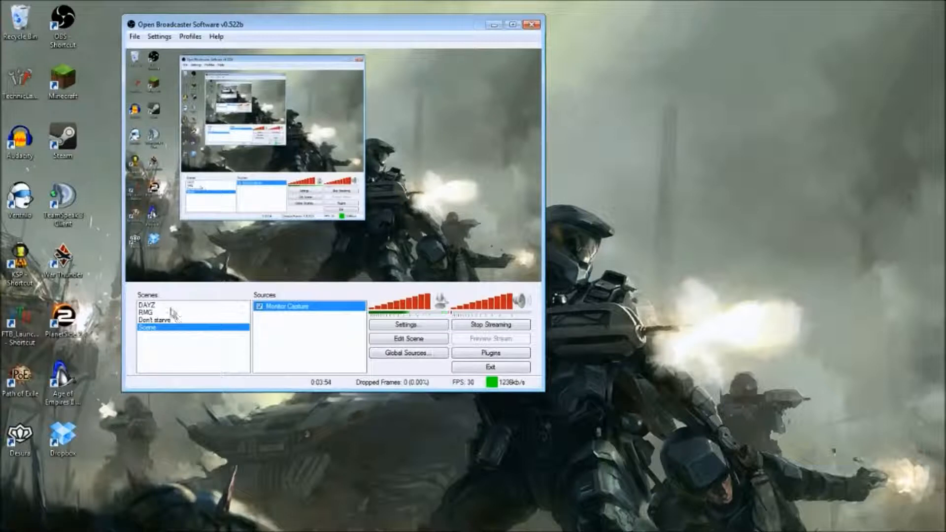
{"action": "right_click", "coordinate": [156, 342]}
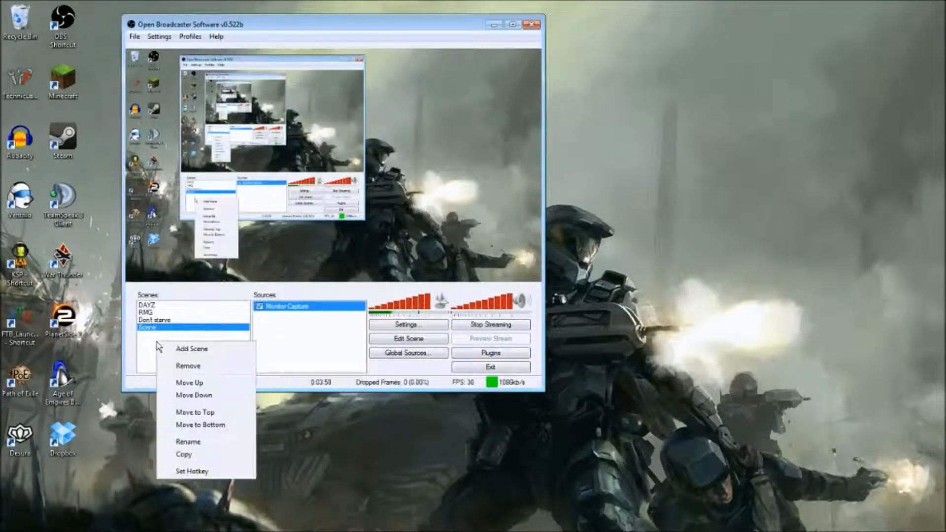
{"action": "left_click", "coordinate": [195, 349]}
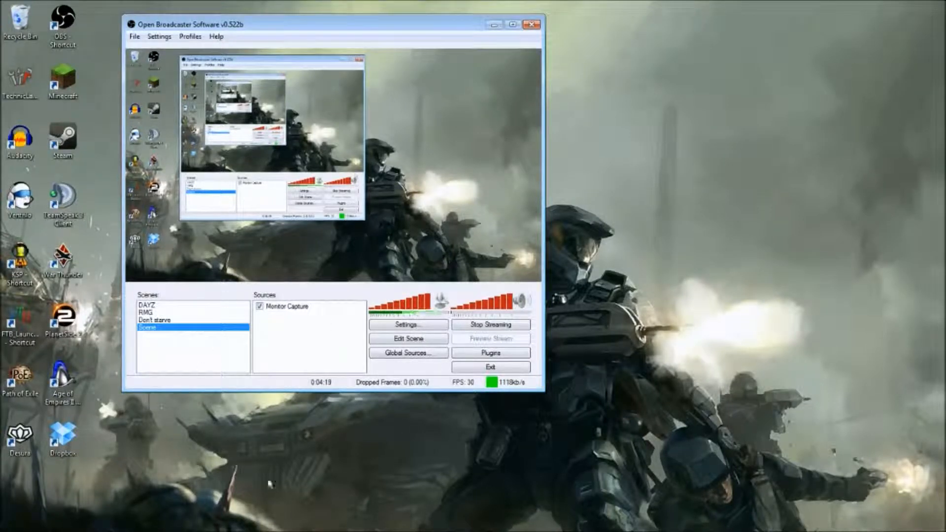
- Start a Game Capture source with its default name, review its selectable applications, and cancel its settings
{"action": "right_click", "coordinate": [276, 321]}
{"action": "mouse_move", "coordinate": [303, 328]}
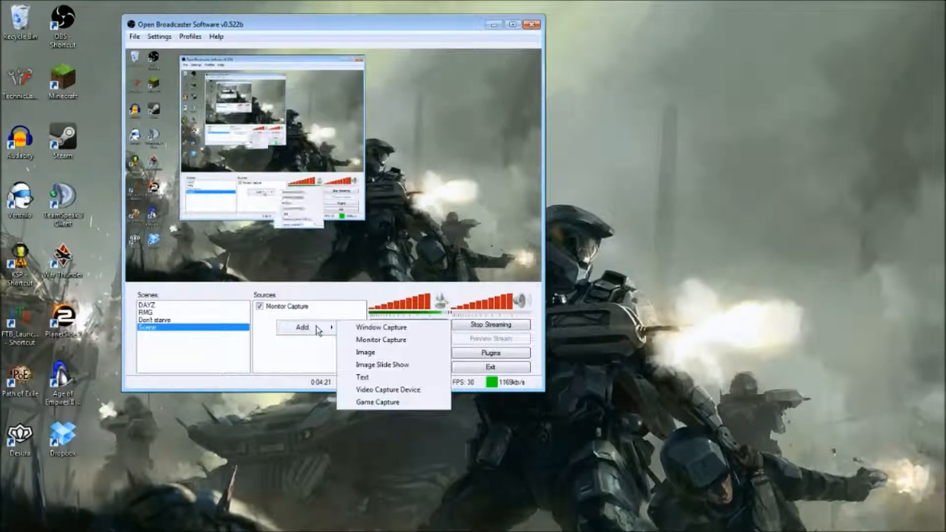
{"action": "left_click", "coordinate": [375, 403]}
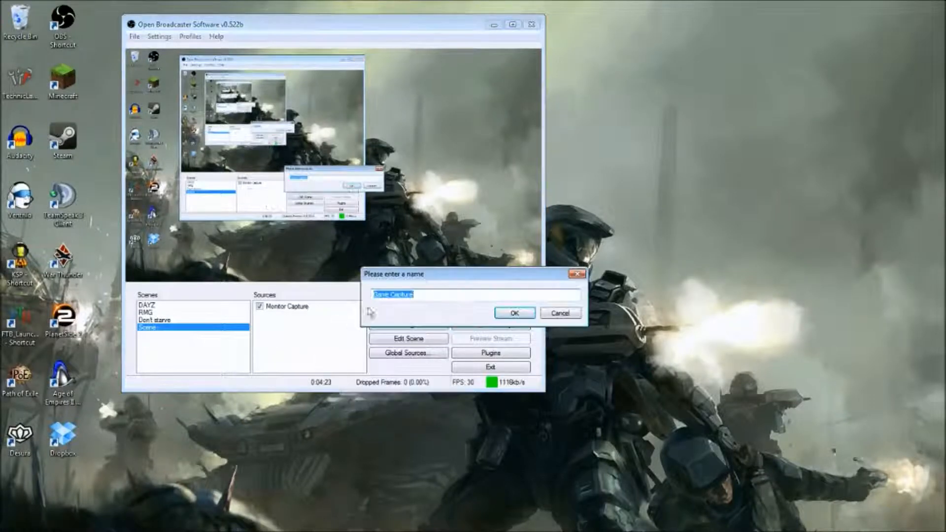
{"action": "left_click", "coordinate": [519, 314]}
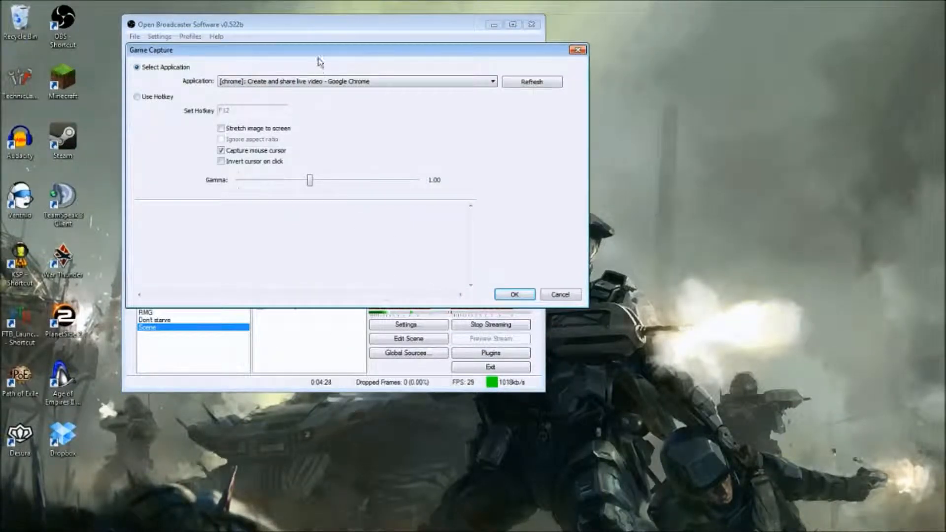
{"action": "left_click_drag", "start_coordinate": [350, 52], "coordinate": [696, 131]}
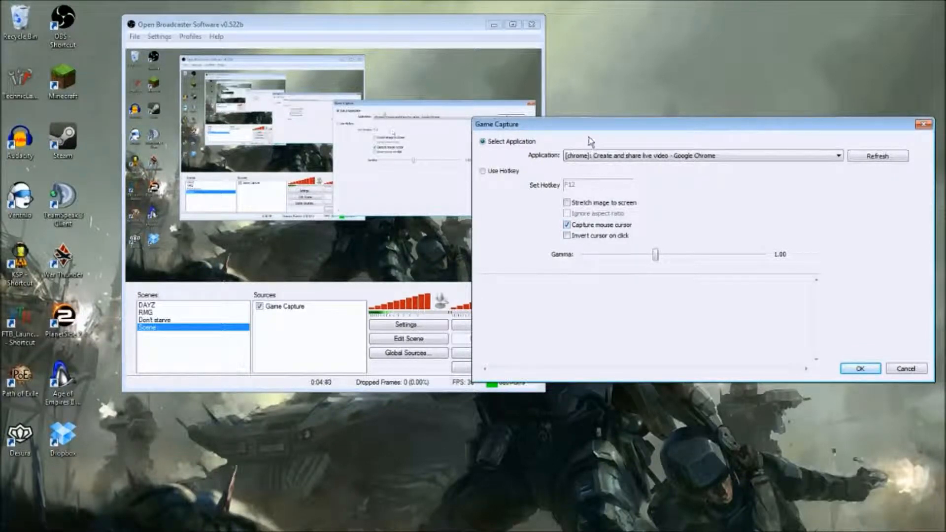
{"action": "left_click_drag", "start_coordinate": [590, 129], "coordinate": [555, 108]}
{"action": "left_click", "coordinate": [736, 135]}
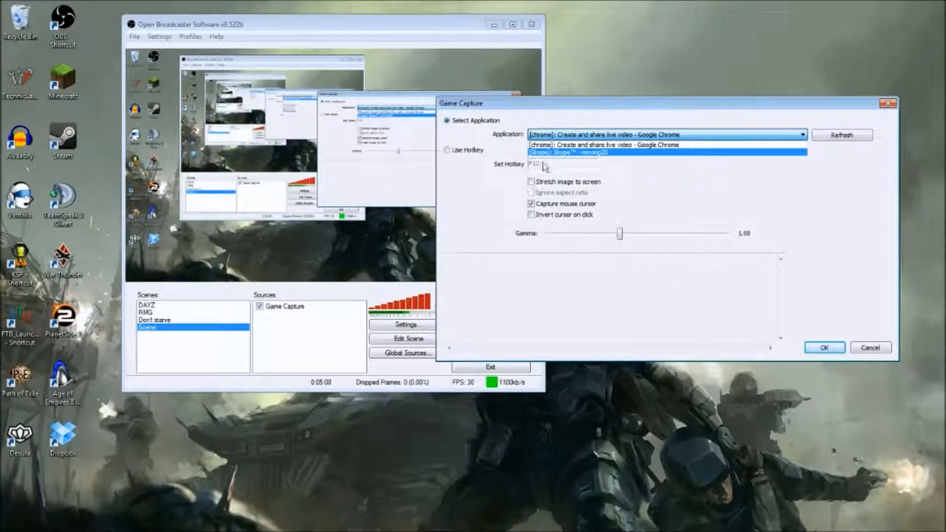
{"action": "left_click", "coordinate": [532, 186]}
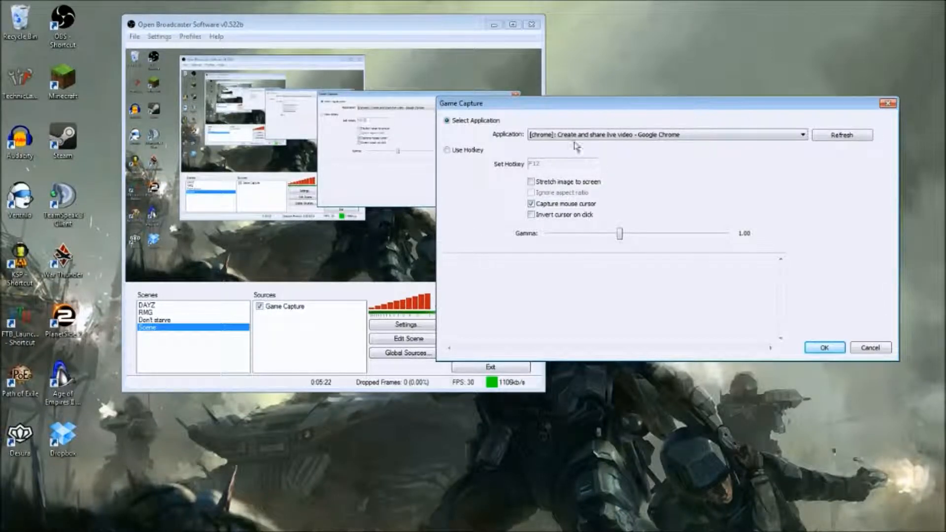
{"action": "left_click", "coordinate": [882, 348]}
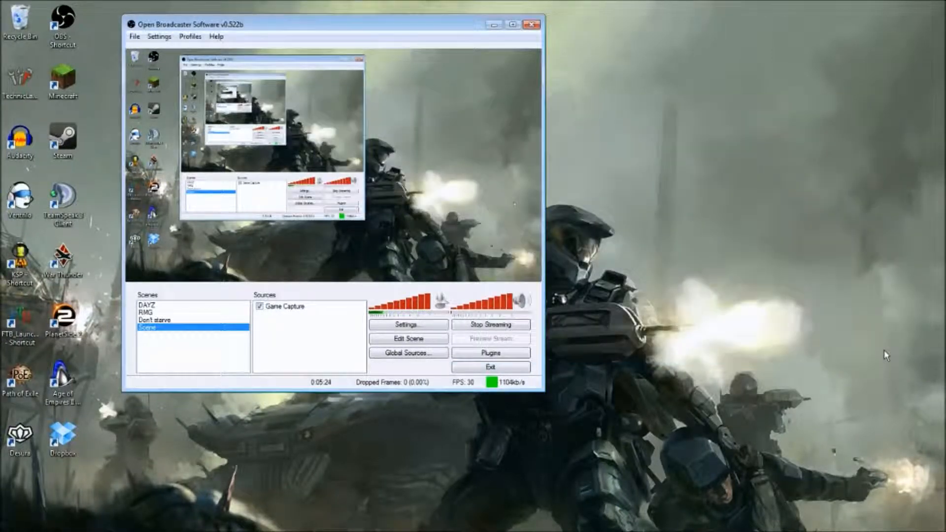
- Start a Video Capture Device source with its default name, check the device choices, and close its settings without saving
{"action": "right_click", "coordinate": [342, 332]}
{"action": "mouse_move", "coordinate": [368, 340]}
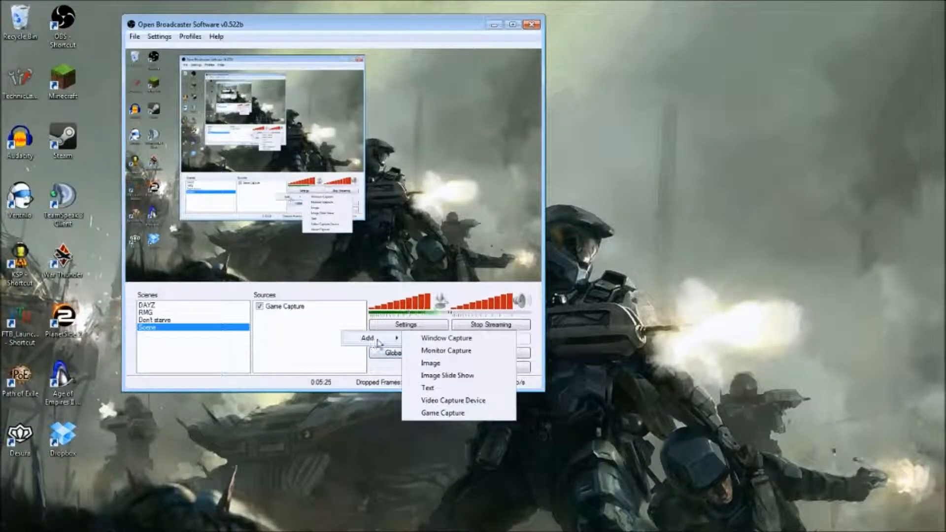
{"action": "left_click", "coordinate": [459, 402]}
{"action": "left_click_drag", "start_coordinate": [481, 280], "coordinate": [518, 165]}
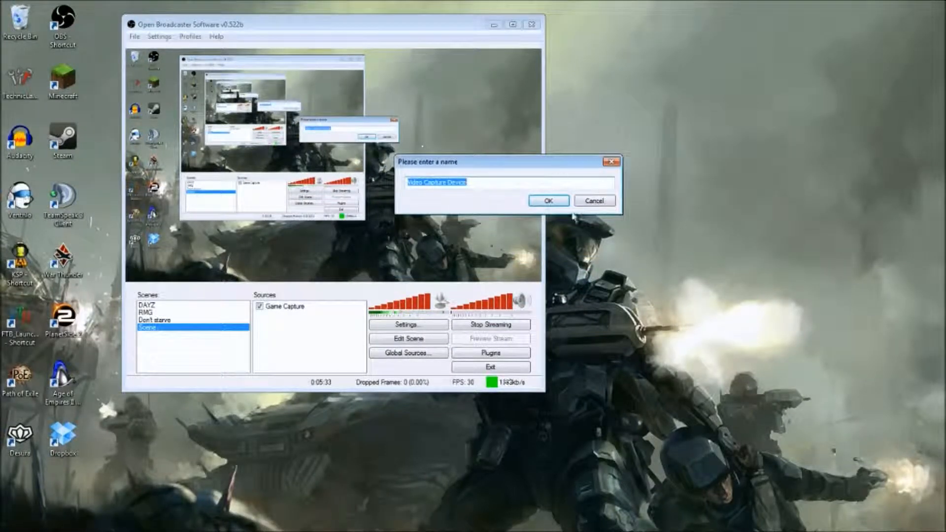
{"action": "left_click", "coordinate": [548, 201]}
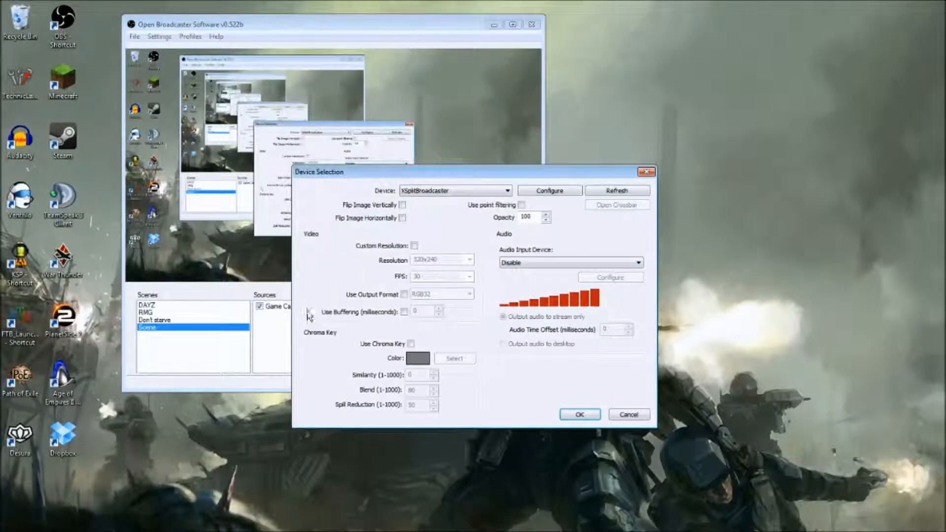
{"action": "left_click_drag", "start_coordinate": [488, 176], "coordinate": [500, 139]}
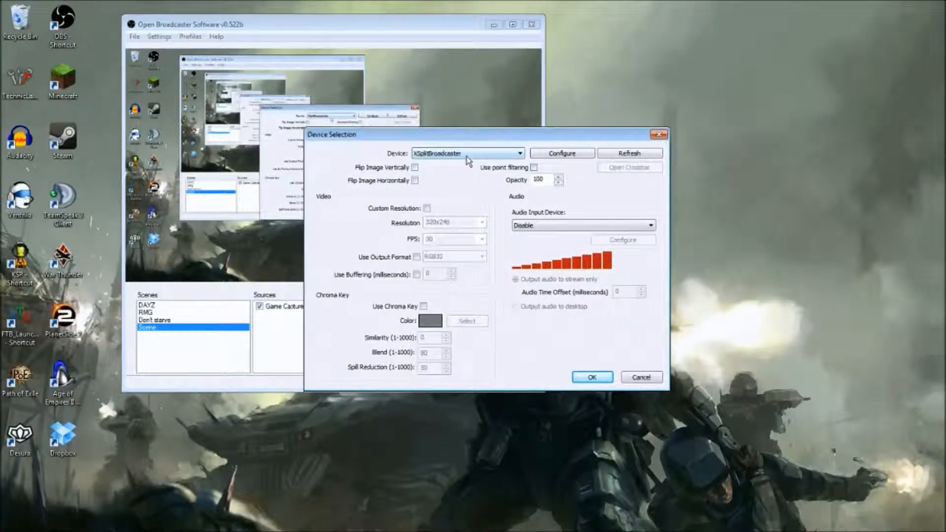
{"action": "left_click", "coordinate": [505, 157]}
{"action": "left_click", "coordinate": [507, 158]}
{"action": "left_click", "coordinate": [533, 167]}
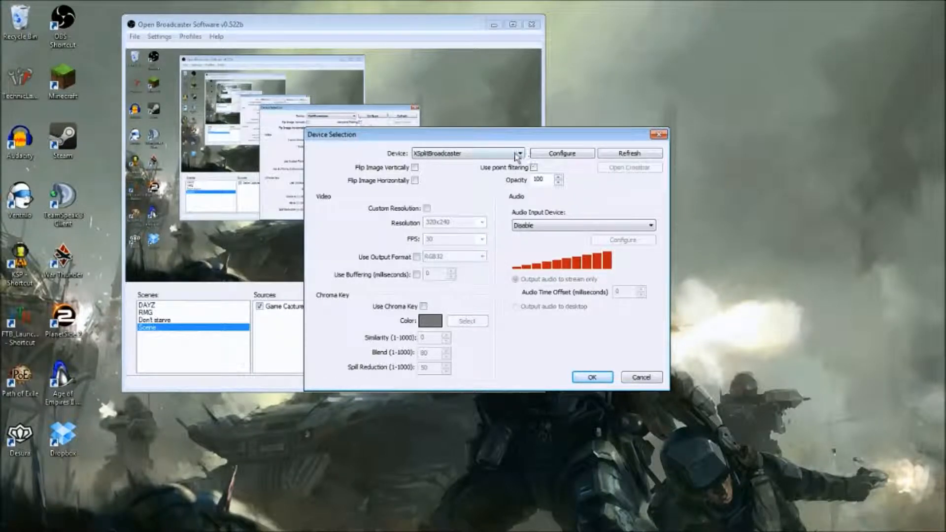
{"action": "left_click", "coordinate": [659, 134]}
- Add a Text source named "qwe" to the scene, accepting the default text settings
{"action": "right_click", "coordinate": [292, 334]}
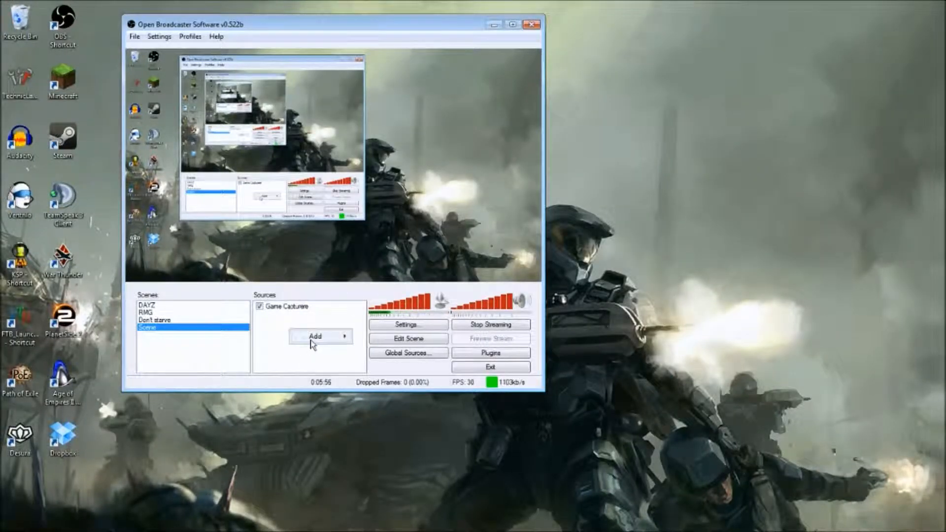
{"action": "mouse_move", "coordinate": [328, 337]}
{"action": "left_click", "coordinate": [393, 387]}
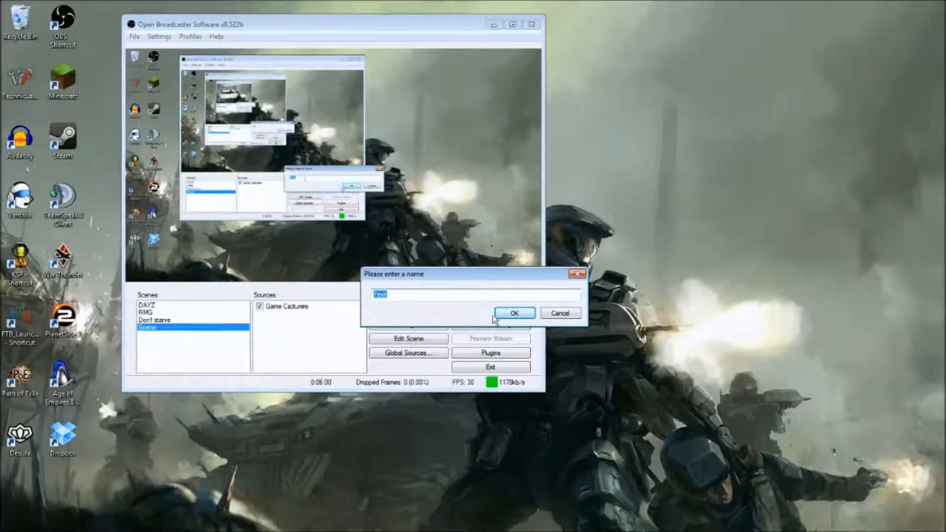
{"action": "left_click_drag", "start_coordinate": [397, 293], "coordinate": [340, 293]}
{"action": "type", "text": "Text"}
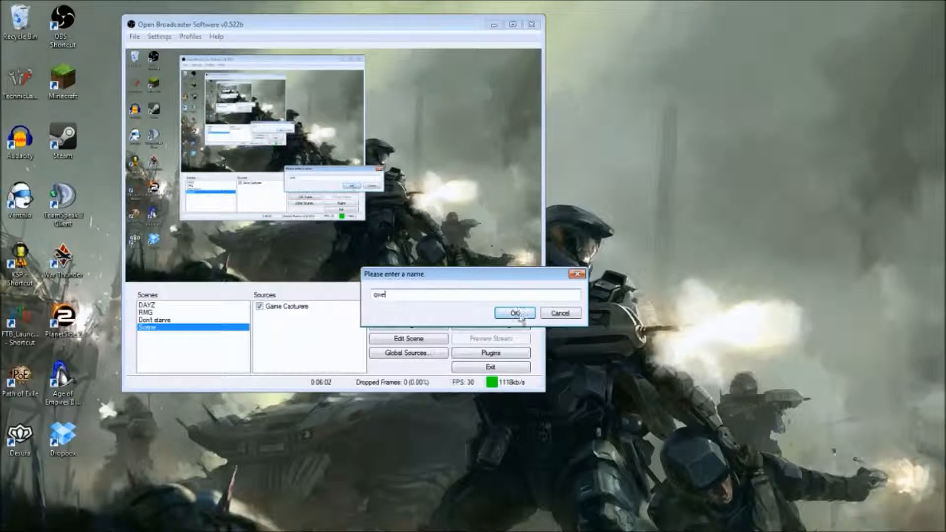
{"action": "left_click", "coordinate": [515, 315]}
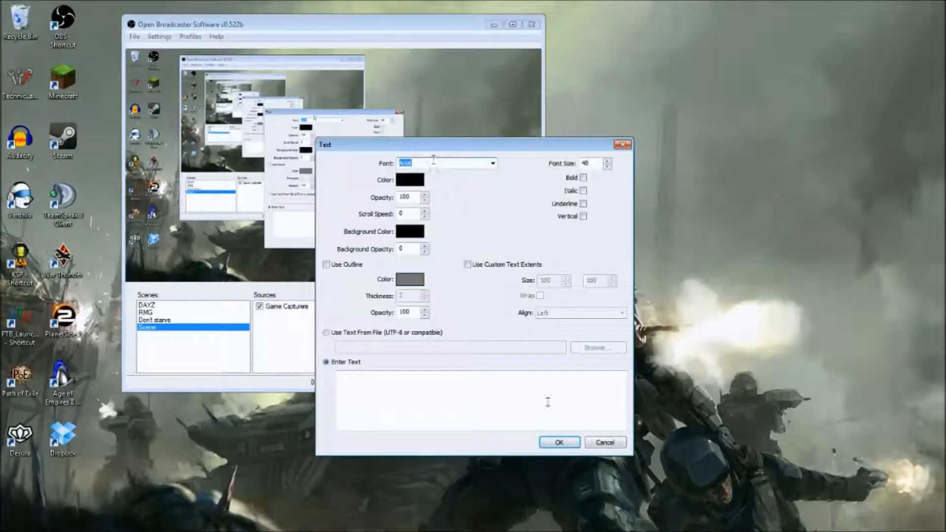
{"action": "left_click", "coordinate": [559, 442]}
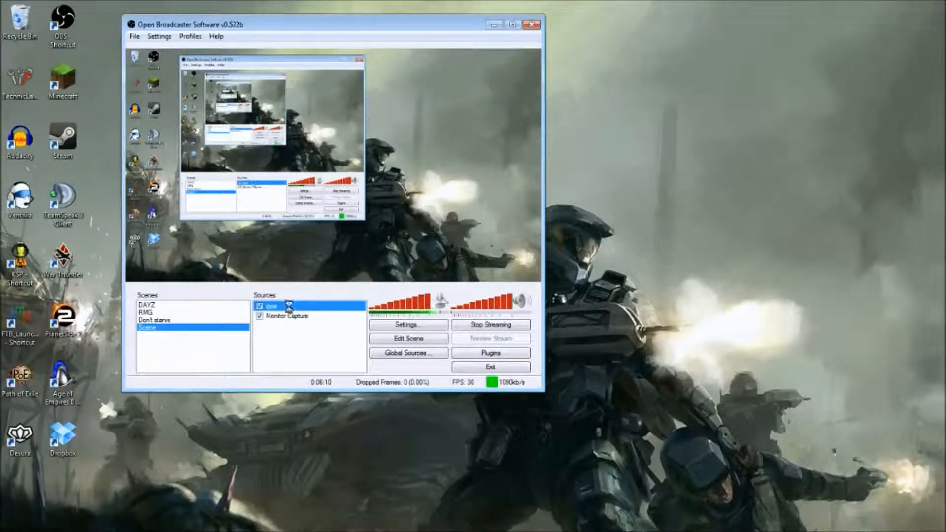
- Enter the sample text "qwewetrjthrewrtytjdyjesryesrfgdfgdsgfdf" in the qwe source's text properties
{"action": "left_click", "coordinate": [424, 195]}
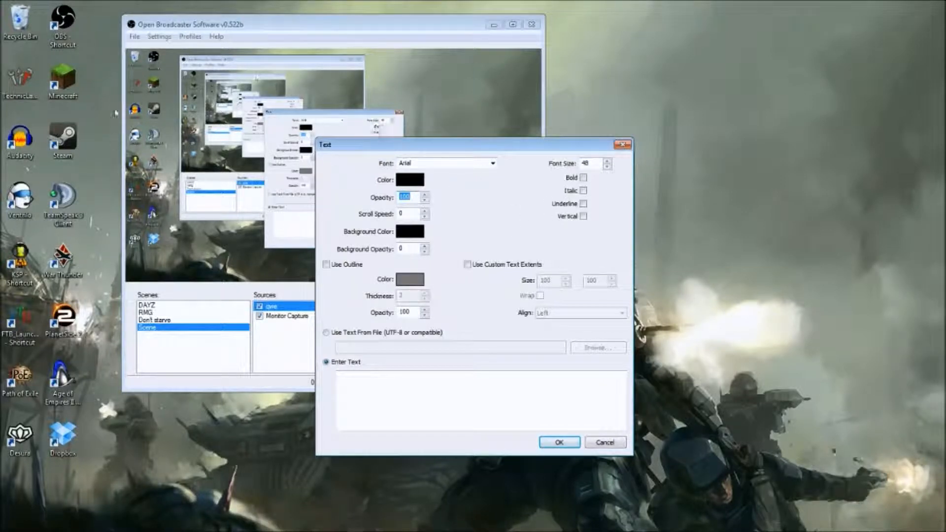
{"action": "left_click_drag", "start_coordinate": [422, 148], "coordinate": [764, 206]}
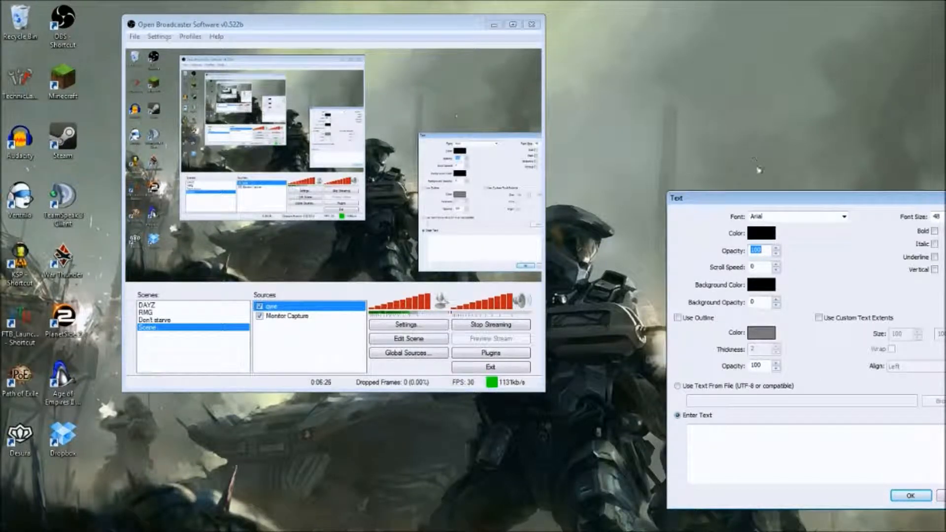
{"action": "left_click_drag", "start_coordinate": [764, 199], "coordinate": [724, 186]}
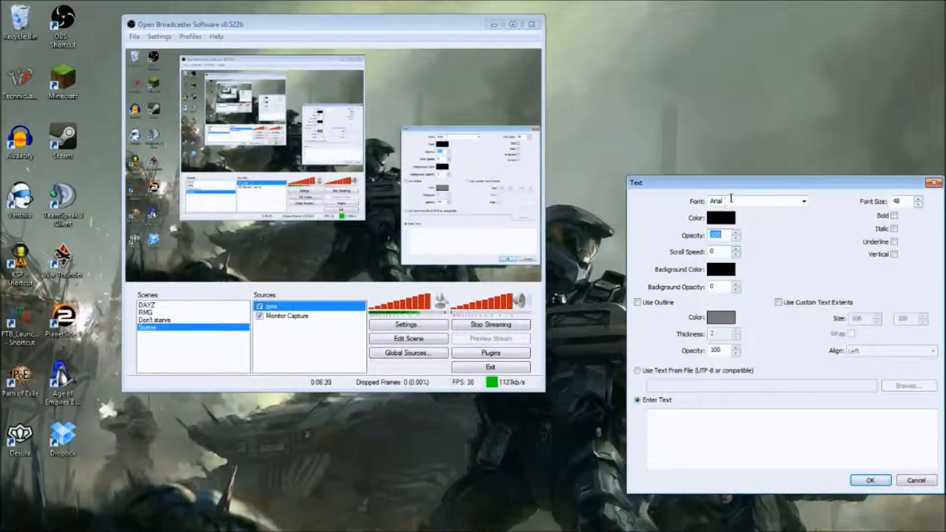
{"action": "left_click", "coordinate": [661, 412]}
{"action": "type", "text": "qwewetrjthrewrtytjdyj"}
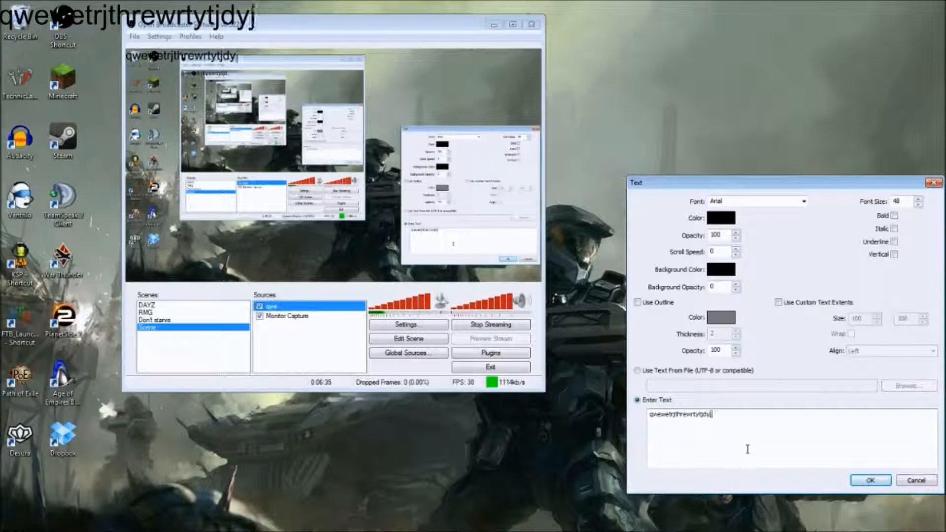
{"action": "type", "text": "esryesrfgdfgdsgfdf"}
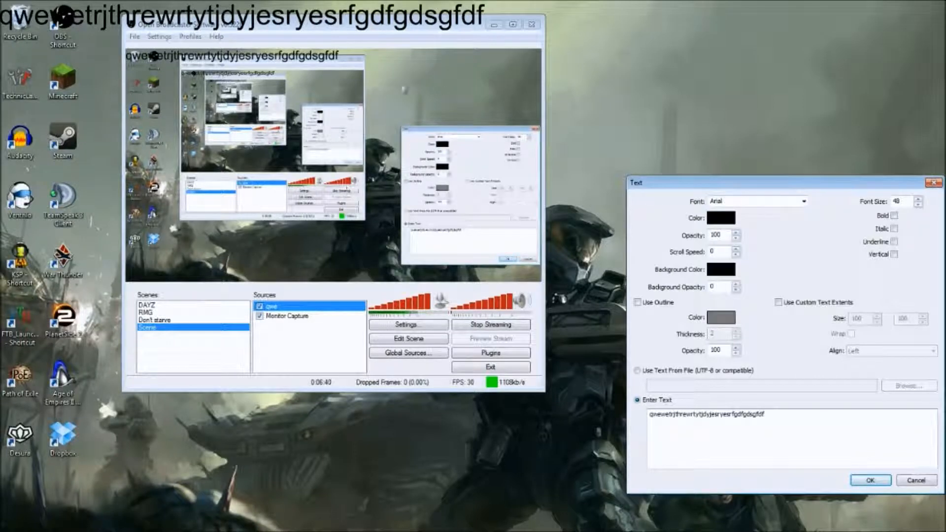
- Try bold on the sample text, turn it off again, and cancel the text properties
{"action": "left_click_drag", "start_coordinate": [777, 420], "coordinate": [615, 400]}
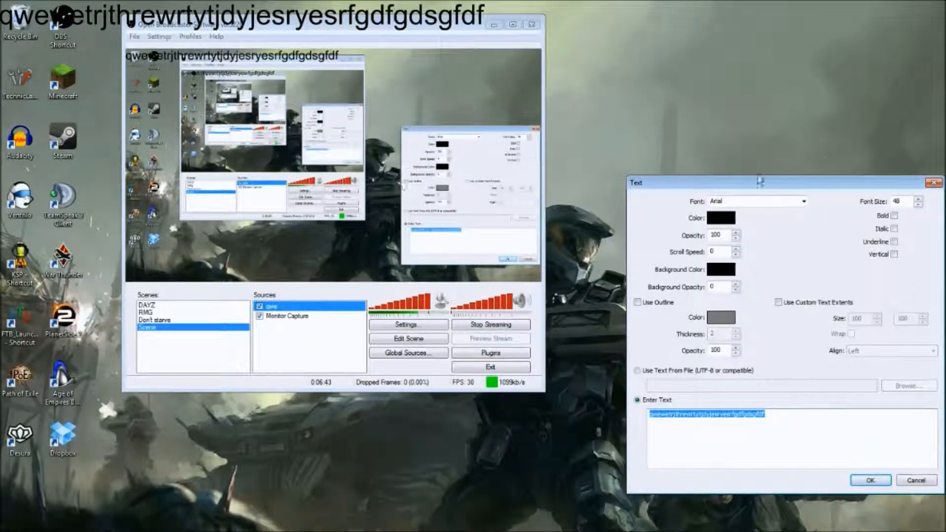
{"action": "left_click", "coordinate": [894, 215]}
{"action": "left_click", "coordinate": [894, 217]}
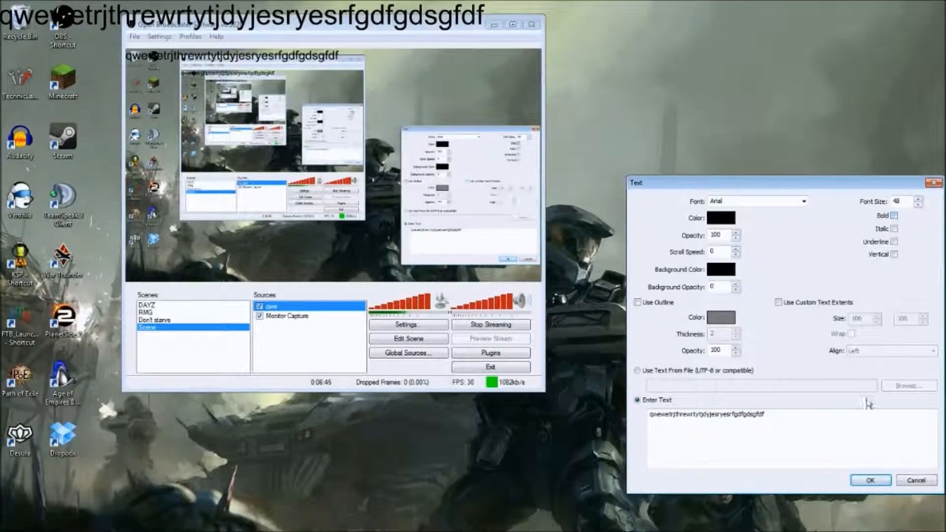
{"action": "left_click_drag", "start_coordinate": [778, 416], "coordinate": [647, 413]}
{"action": "left_click", "coordinate": [906, 480]}
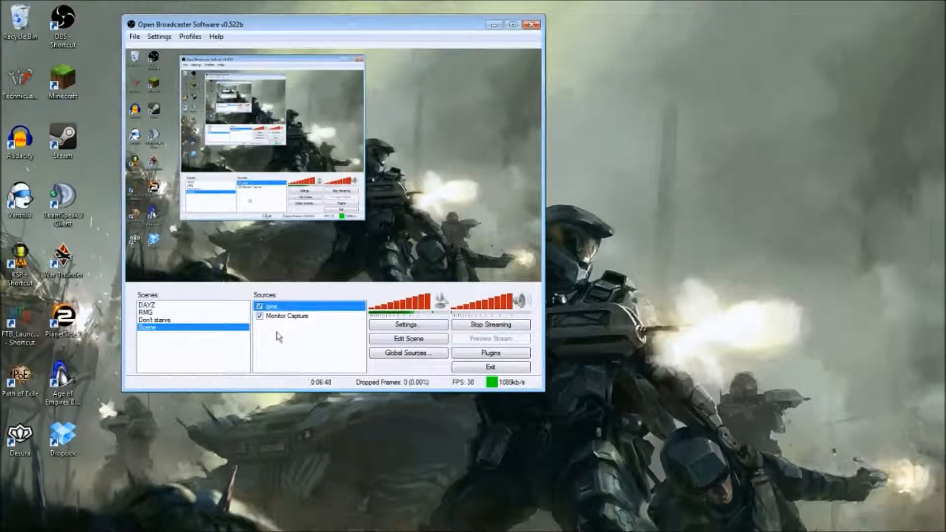
- Open the rename option for the qwe source, keep its name, and remove the source from the scene
{"action": "right_click", "coordinate": [272, 308]}
{"action": "left_click", "coordinate": [303, 408]}
{"action": "left_click", "coordinate": [513, 316]}
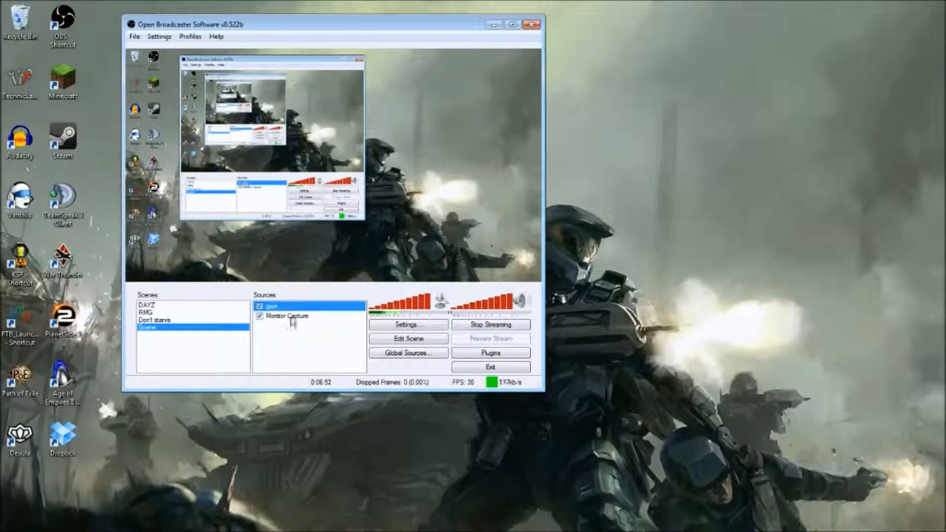
{"action": "right_click", "coordinate": [274, 309]}
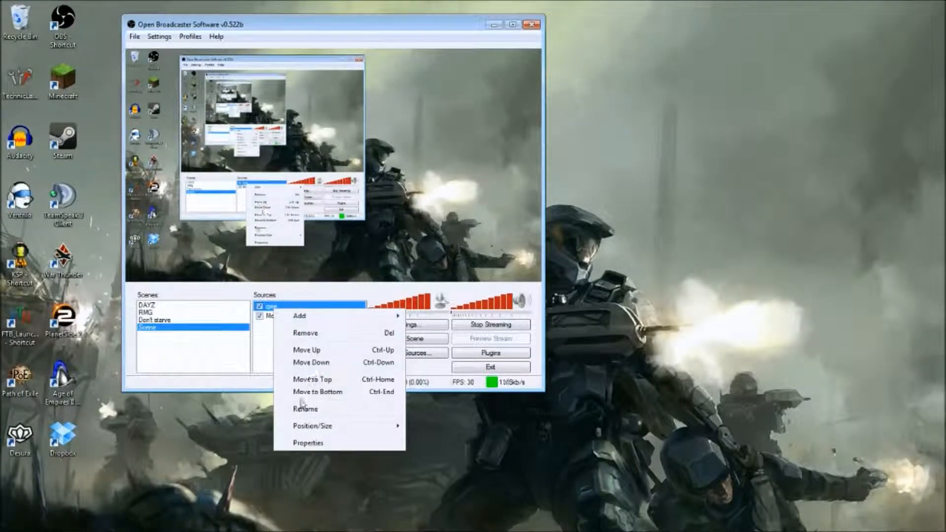
{"action": "left_click", "coordinate": [304, 333]}
{"action": "left_click", "coordinate": [483, 335]}
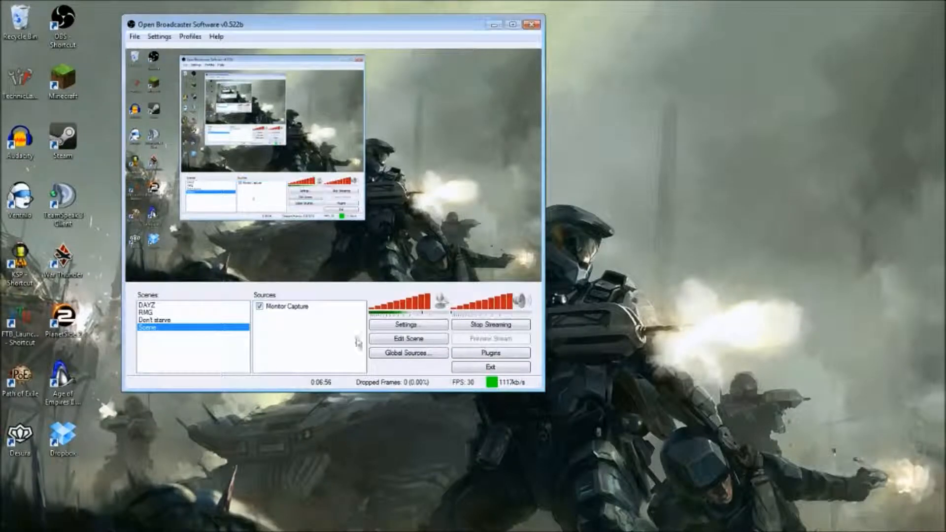
- Open the Image Slide Show options for a new source, review the timing and fading settings, and cancel them
{"action": "right_click", "coordinate": [296, 333]}
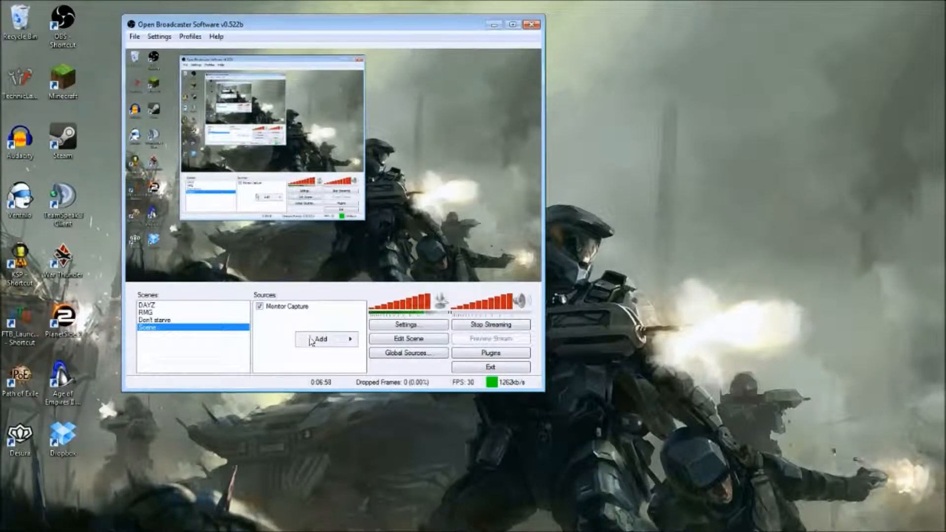
{"action": "mouse_move", "coordinate": [321, 345]}
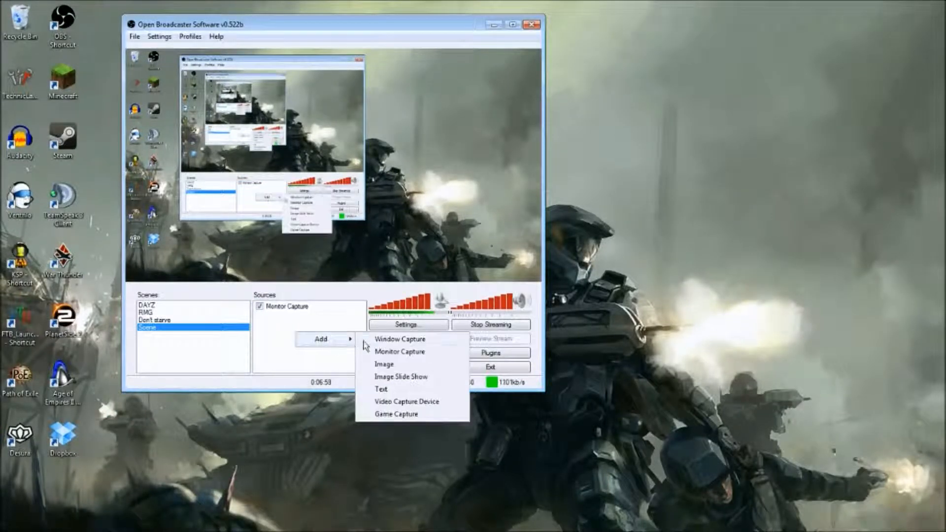
{"action": "left_click", "coordinate": [397, 378]}
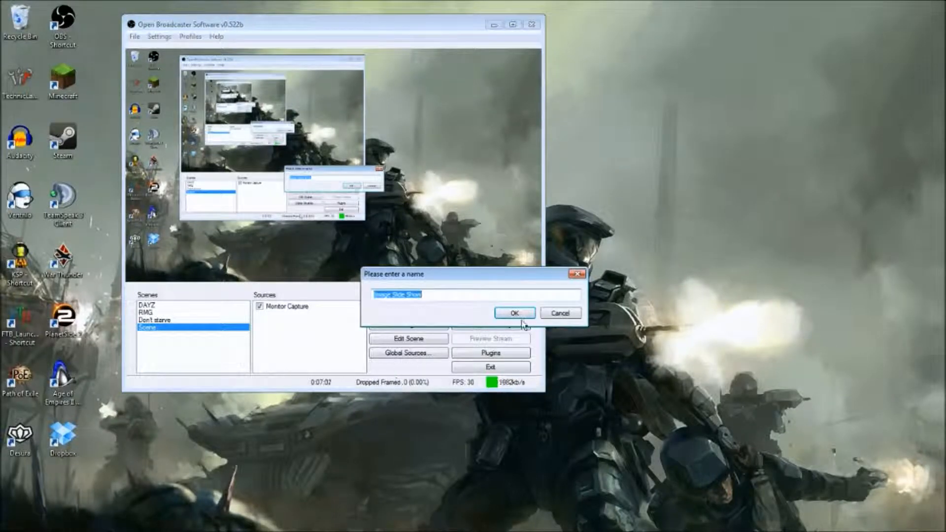
{"action": "left_click", "coordinate": [508, 316]}
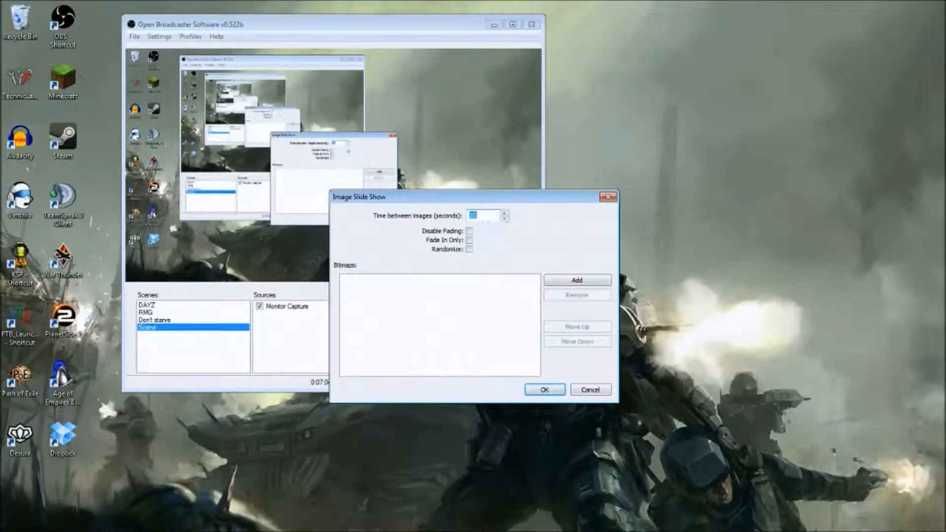
{"action": "left_click_drag", "start_coordinate": [423, 198], "coordinate": [602, 160]}
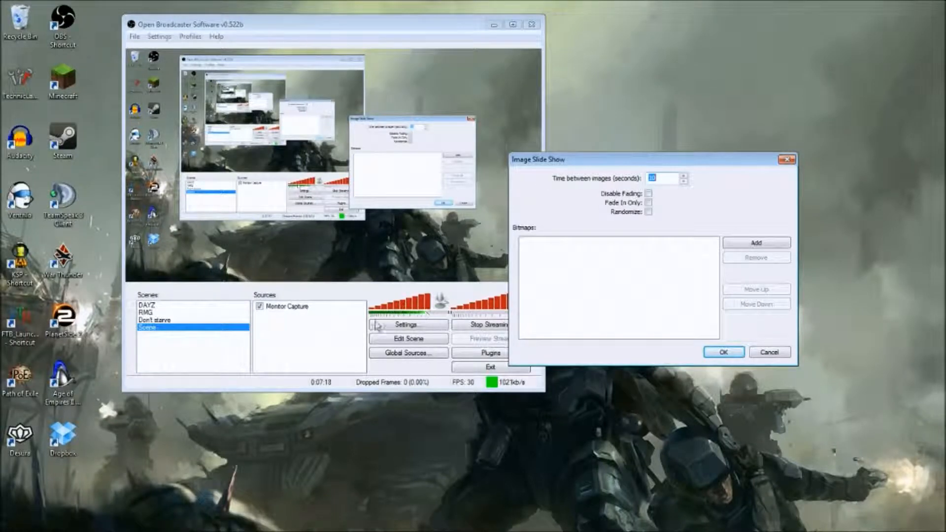
{"action": "left_click", "coordinate": [769, 353]}
- Add an Image source with its default name, using OBs.png from the Pictures library and the default image settings
{"action": "right_click", "coordinate": [314, 329]}
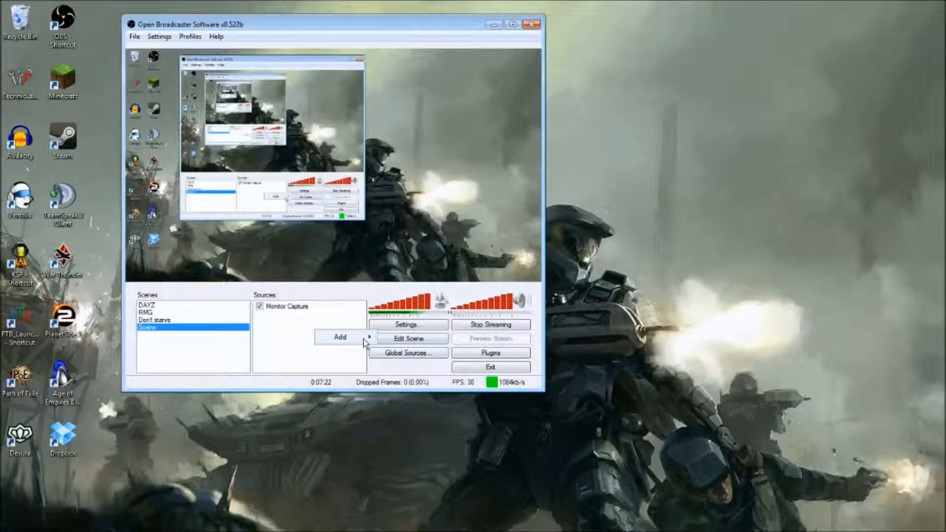
{"action": "mouse_move", "coordinate": [367, 339]}
{"action": "left_click", "coordinate": [435, 363]}
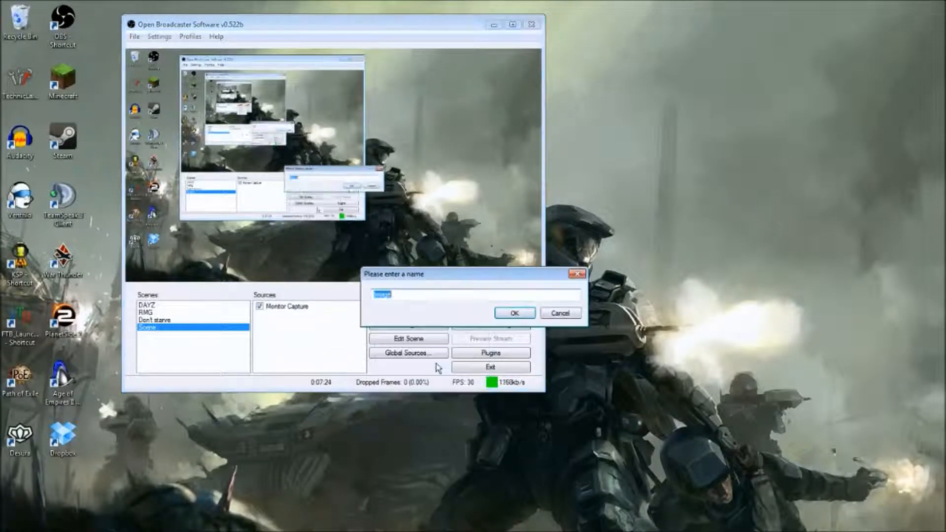
{"action": "left_click", "coordinate": [515, 314]}
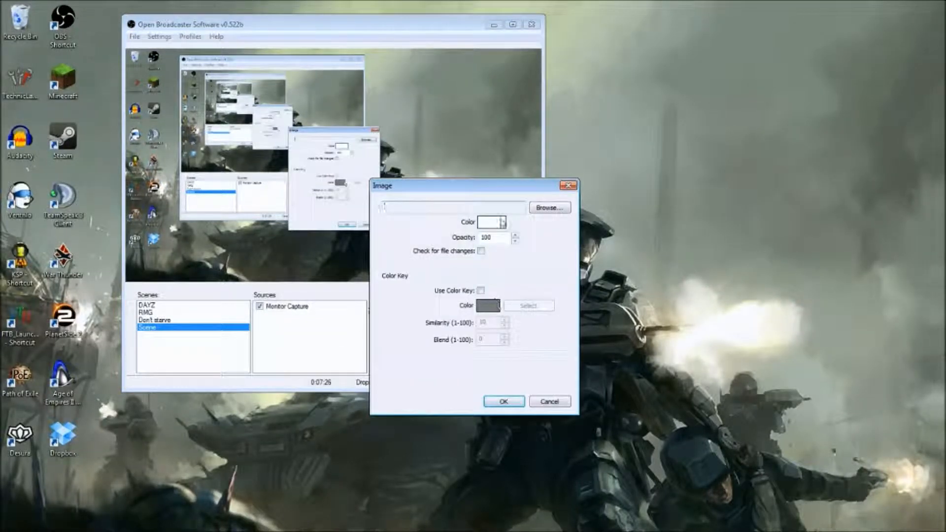
{"action": "left_click", "coordinate": [553, 211]}
{"action": "left_click_drag", "start_coordinate": [443, 202], "coordinate": [494, 138]}
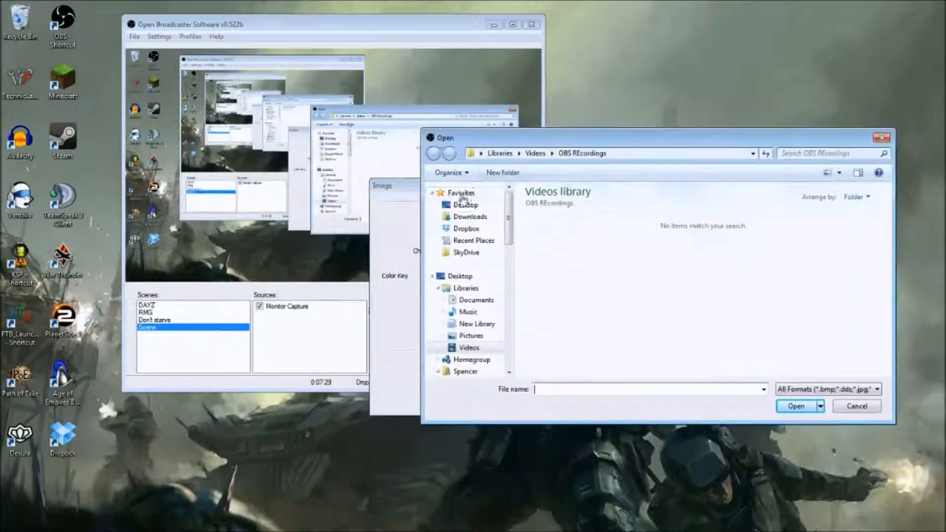
{"action": "left_click", "coordinate": [471, 336]}
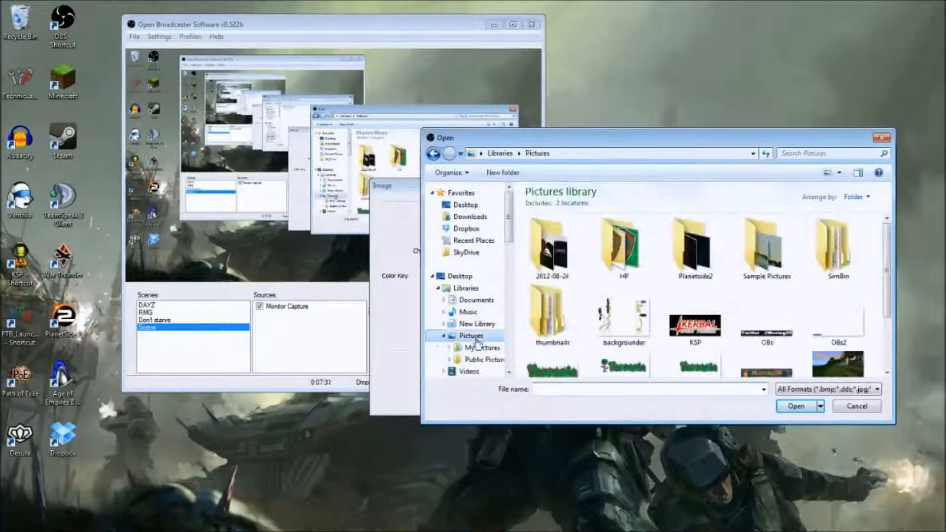
{"action": "double_click", "coordinate": [766, 330]}
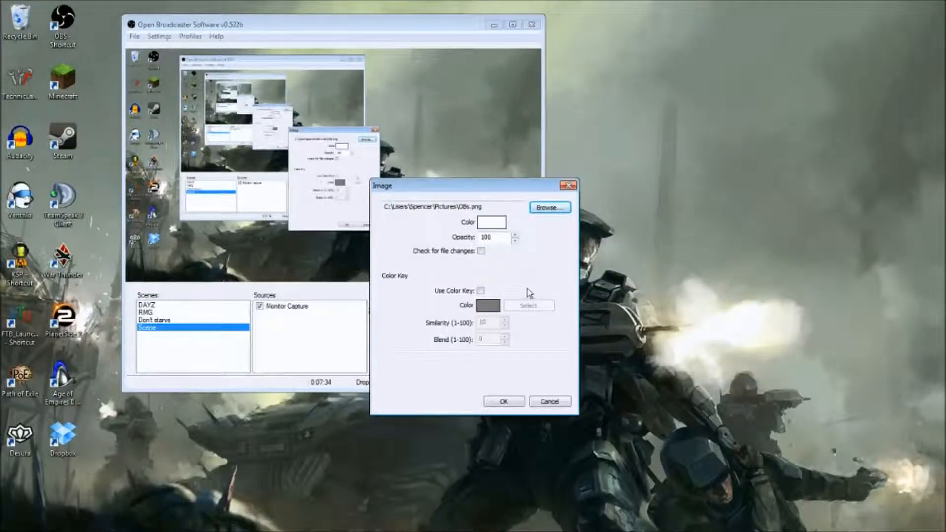
{"action": "left_click", "coordinate": [507, 398]}
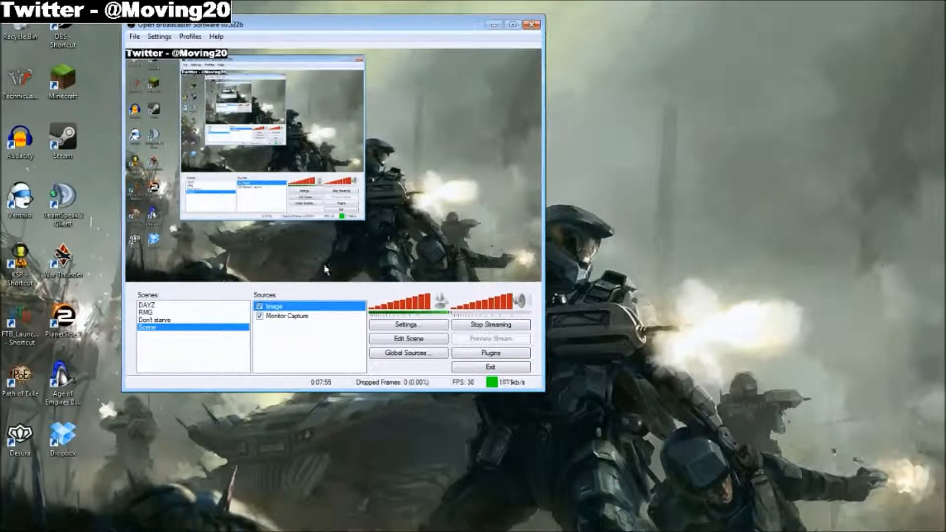
- Remove the Image source from the scene and confirm its deletion
{"action": "right_click", "coordinate": [274, 309]}
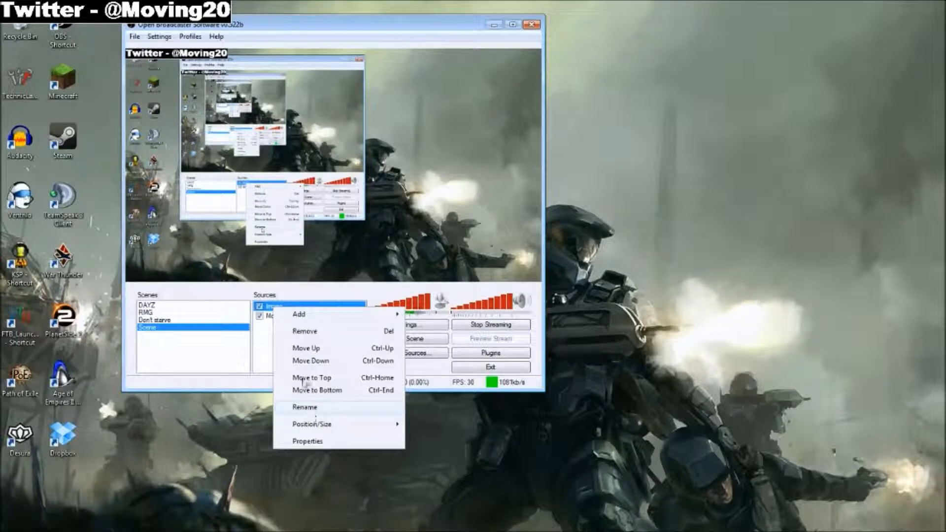
{"action": "left_click", "coordinate": [304, 331]}
{"action": "left_click", "coordinate": [488, 334]}
{"action": "right_click", "coordinate": [335, 343]}
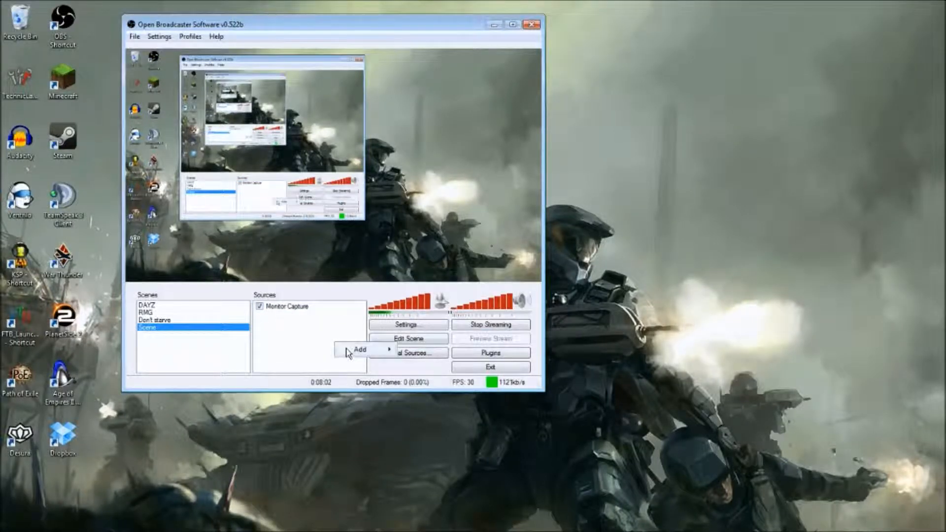
{"action": "mouse_move", "coordinate": [358, 352]}
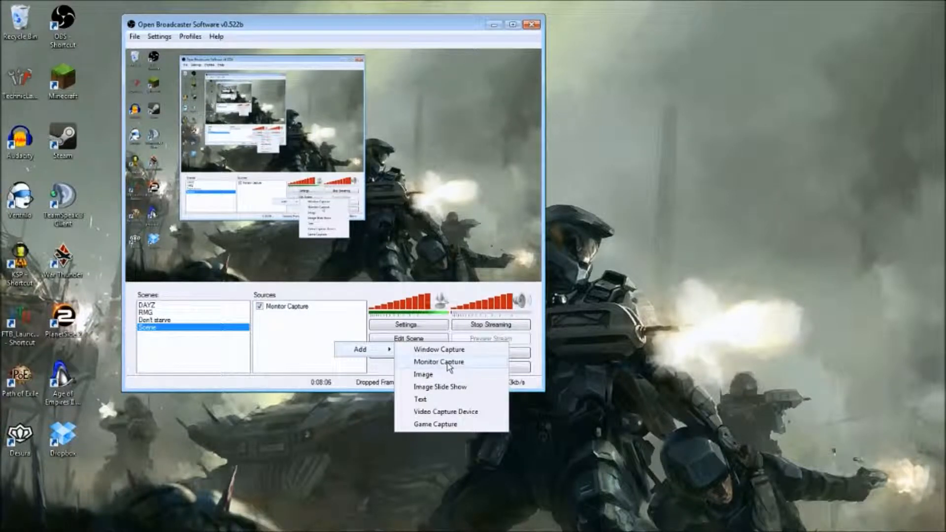
{"action": "left_click", "coordinate": [295, 360]}
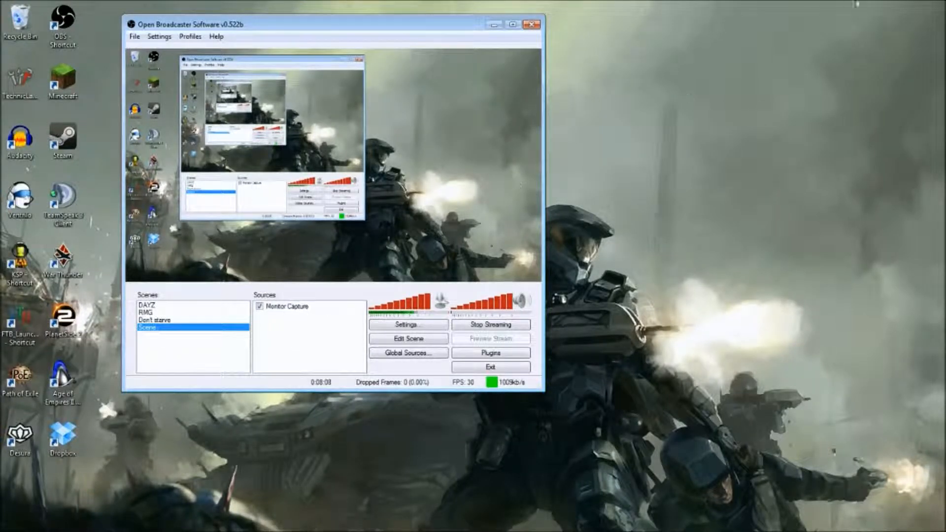
- Review the Monitor Capture source's properties, try its sub-region selection, and close the properties without changes
{"action": "double_click", "coordinate": [275, 307]}
{"action": "left_click_drag", "start_coordinate": [418, 138], "coordinate": [501, 87]}
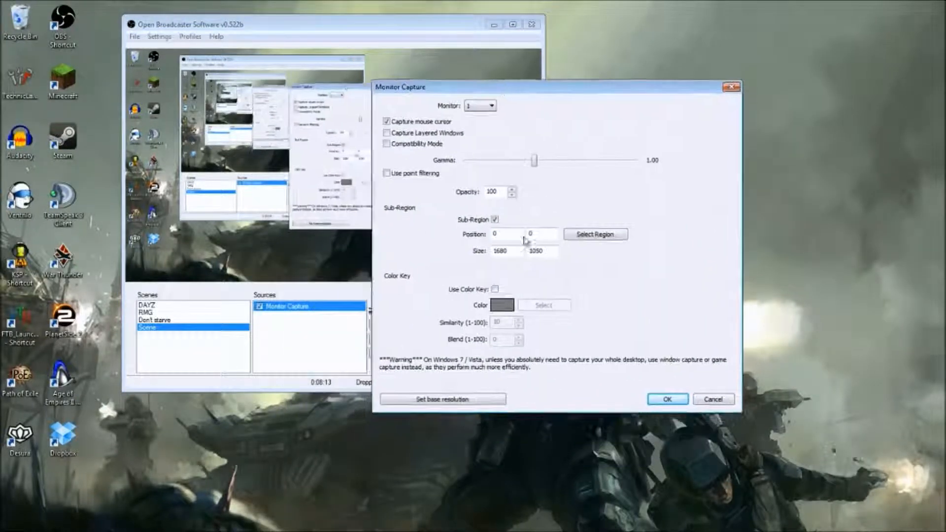
{"action": "left_click", "coordinate": [593, 235]}
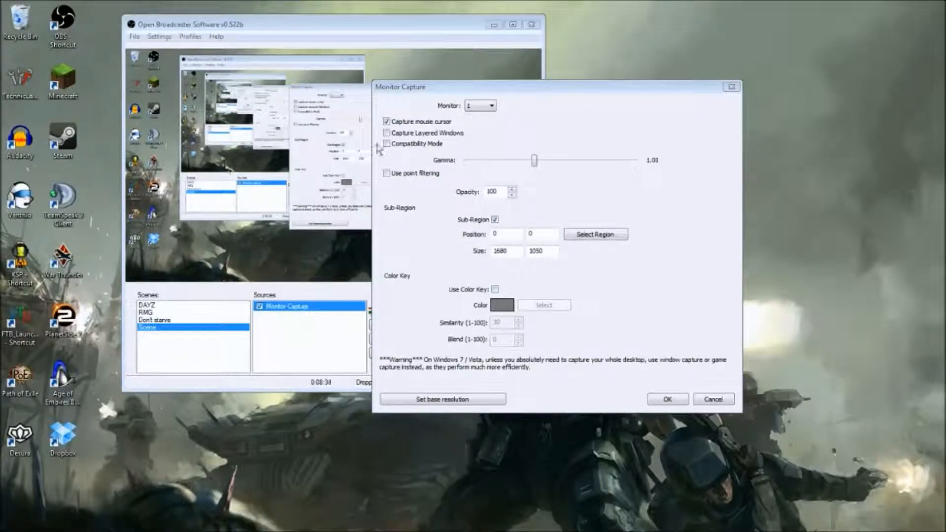
{"action": "left_click", "coordinate": [443, 102]}
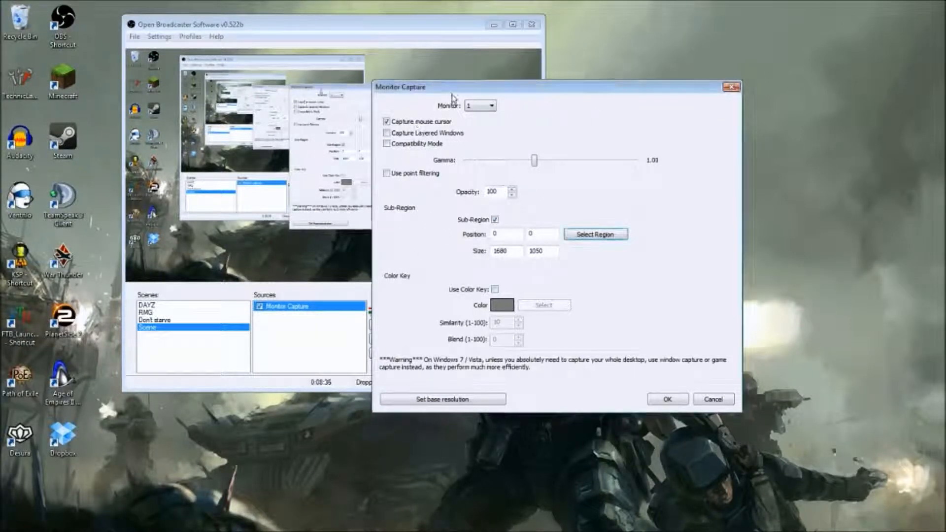
{"action": "left_click_drag", "start_coordinate": [510, 86], "coordinate": [658, 28]}
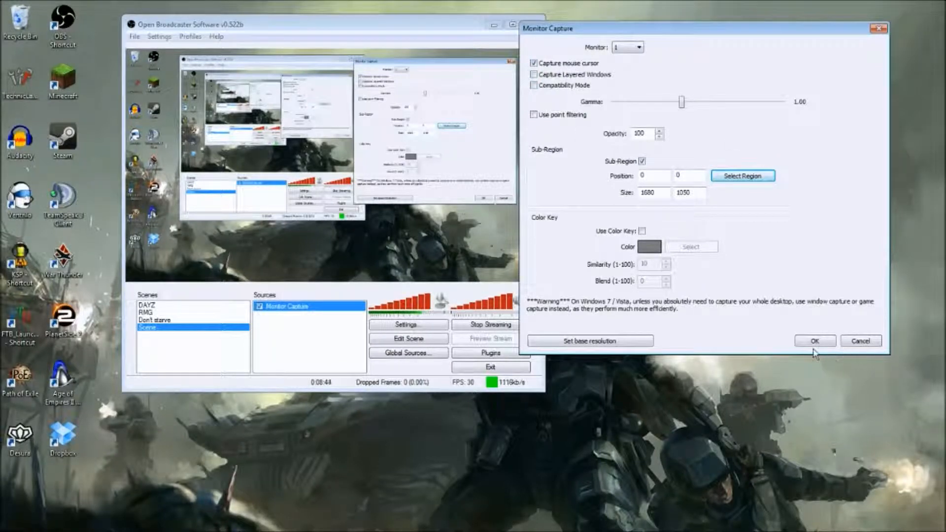
{"action": "left_click", "coordinate": [878, 30]}
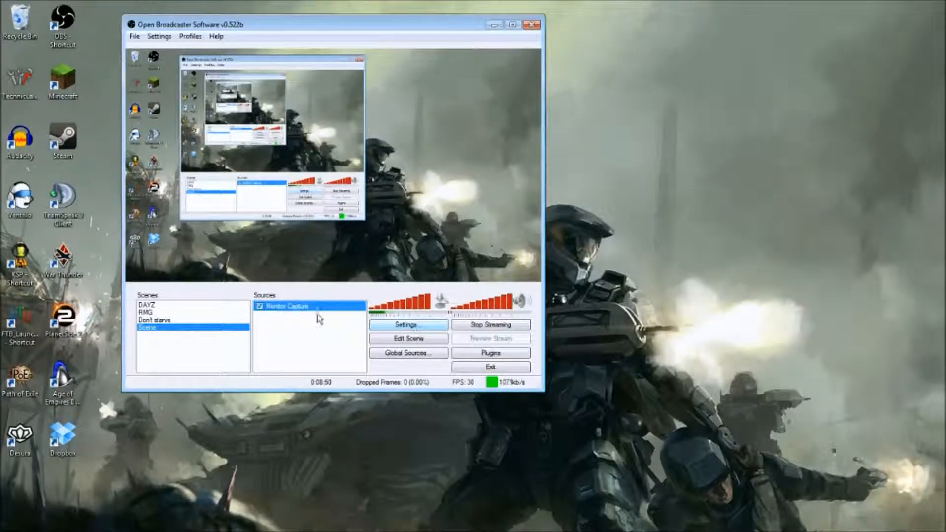
- Open the Window Capture options for a new source, review the window and sub-region settings, and cancel them
{"action": "right_click", "coordinate": [306, 326]}
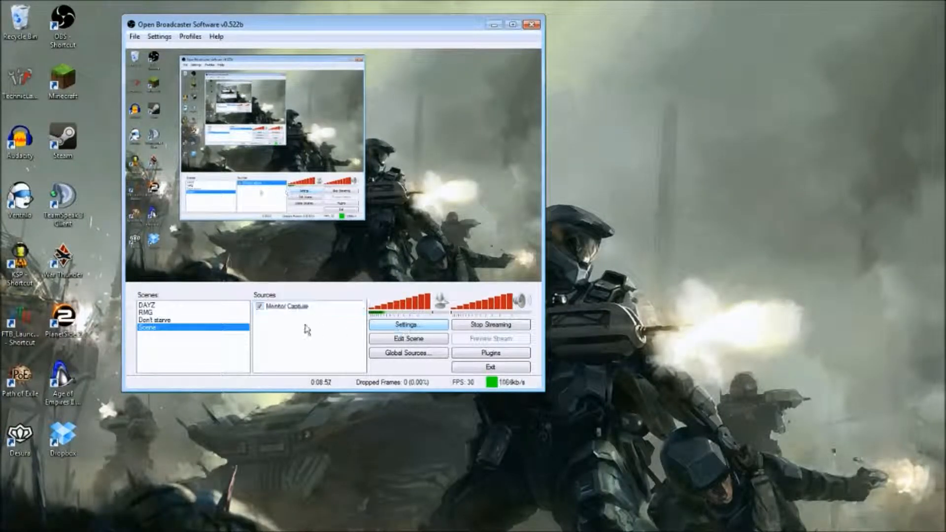
{"action": "mouse_move", "coordinate": [345, 332]}
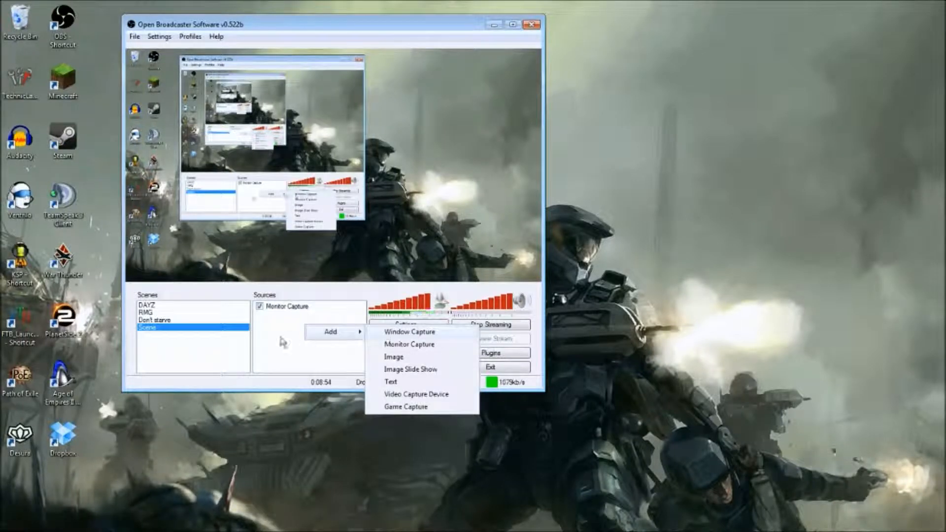
{"action": "left_click", "coordinate": [389, 333]}
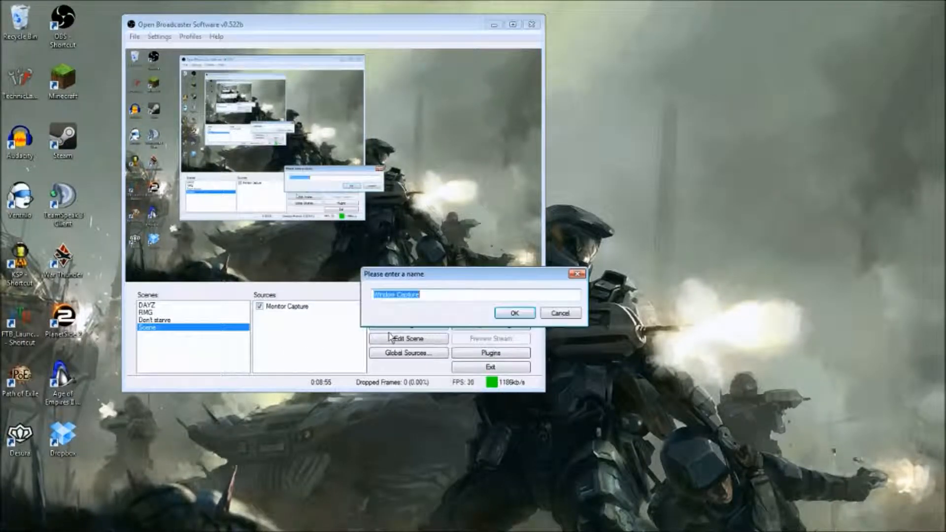
{"action": "left_click", "coordinate": [513, 313]}
{"action": "left_click_drag", "start_coordinate": [380, 159], "coordinate": [613, 100]}
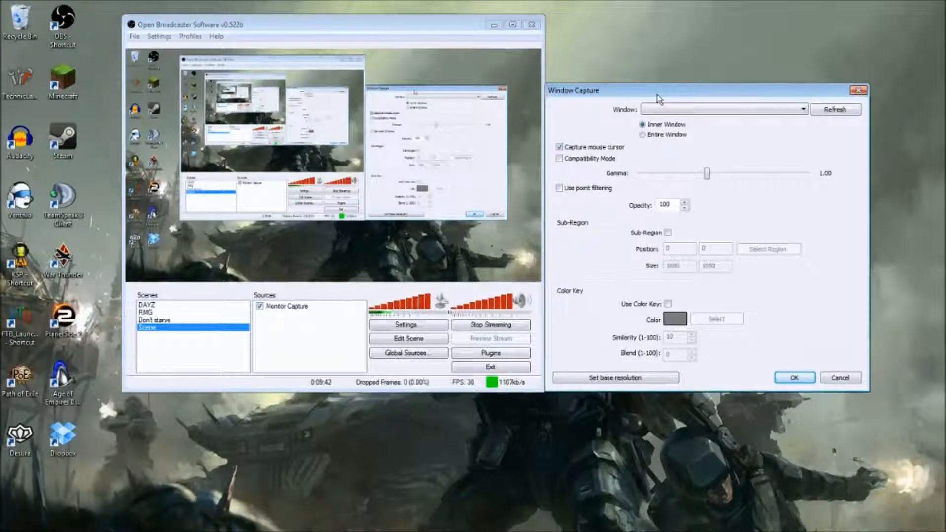
{"action": "left_click_drag", "start_coordinate": [657, 94], "coordinate": [656, 53]}
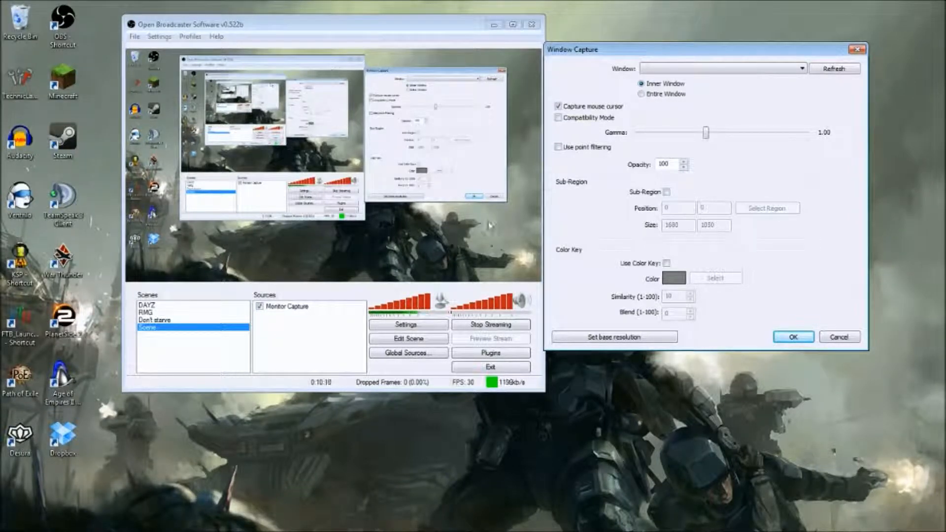
{"action": "left_click", "coordinate": [839, 338]}
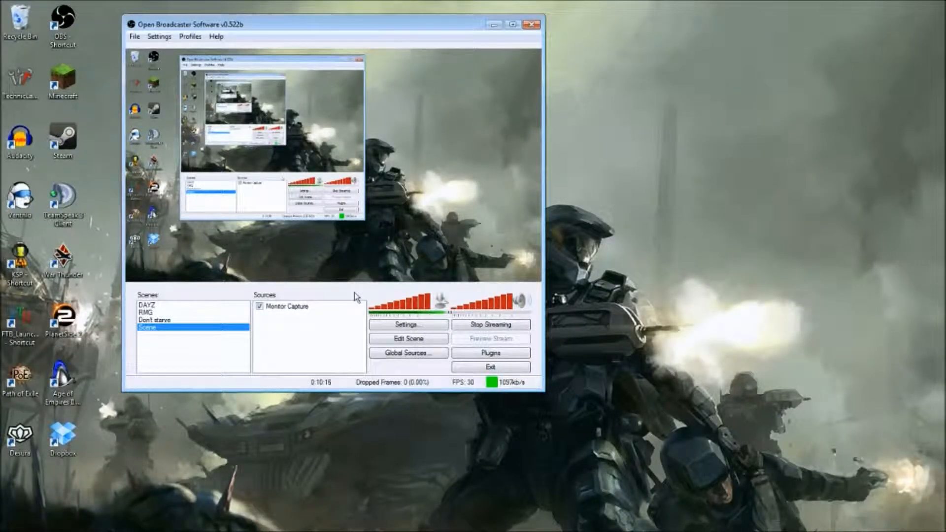
- Enable scene editing and narrow the Monitor Capture source in the preview by pulling in its right edge
{"action": "left_click", "coordinate": [400, 328]}
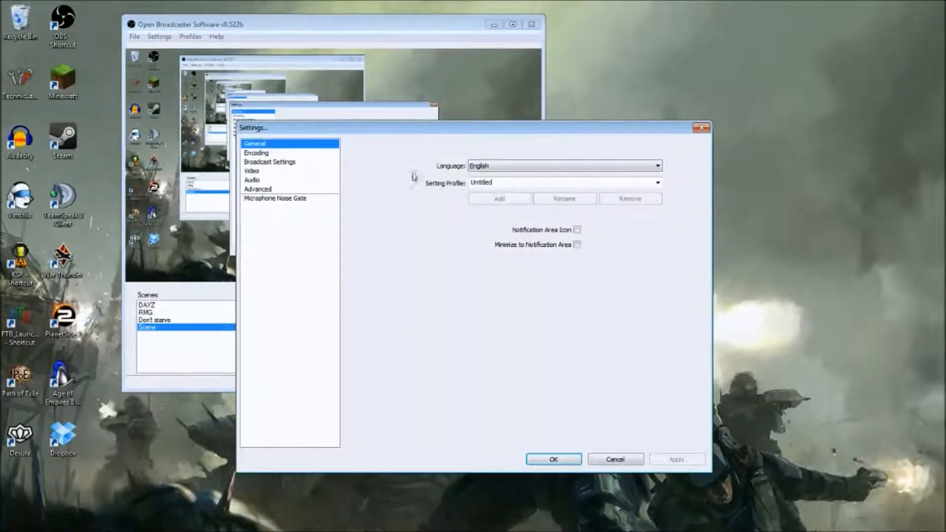
{"action": "left_click", "coordinate": [701, 128]}
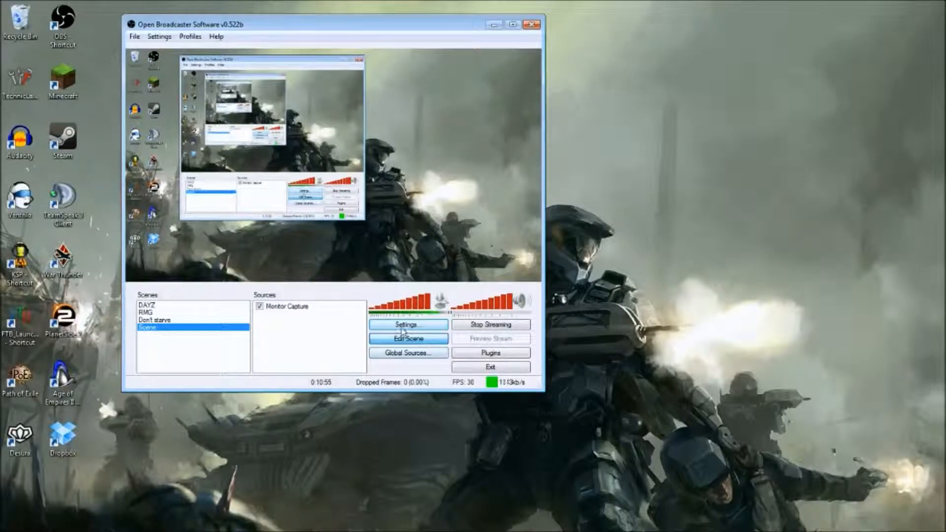
{"action": "left_click", "coordinate": [278, 238]}
{"action": "mouse_move", "coordinate": [278, 237]}
{"action": "left_mouse_down"}
{"action": "mouse_move", "coordinate": [619, 235]}
{"action": "mouse_move", "coordinate": [102, 248]}
{"action": "mouse_move", "coordinate": [559, 241]}
{"action": "mouse_move", "coordinate": [282, 248]}
{"action": "left_mouse_up"}
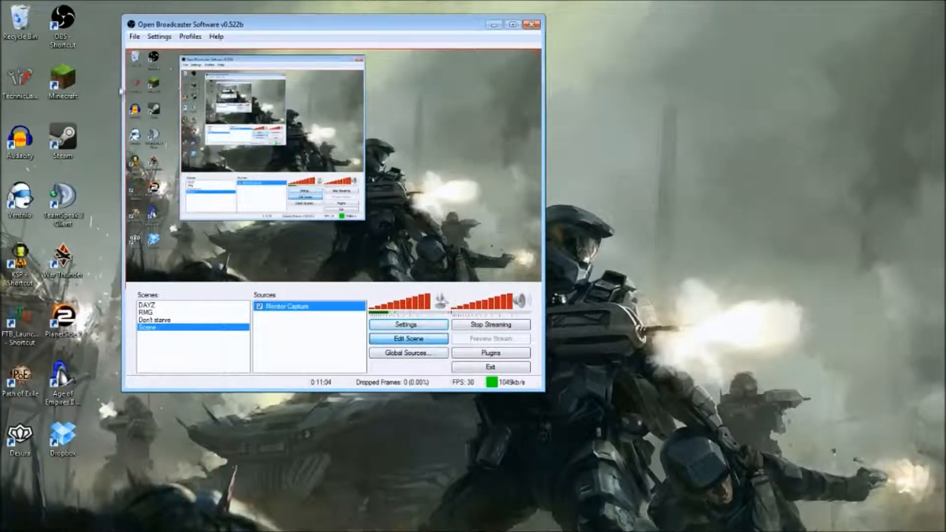
{"action": "left_click_drag", "start_coordinate": [540, 50], "coordinate": [490, 79]}
{"action": "left_click_drag", "start_coordinate": [367, 173], "coordinate": [376, 147]}
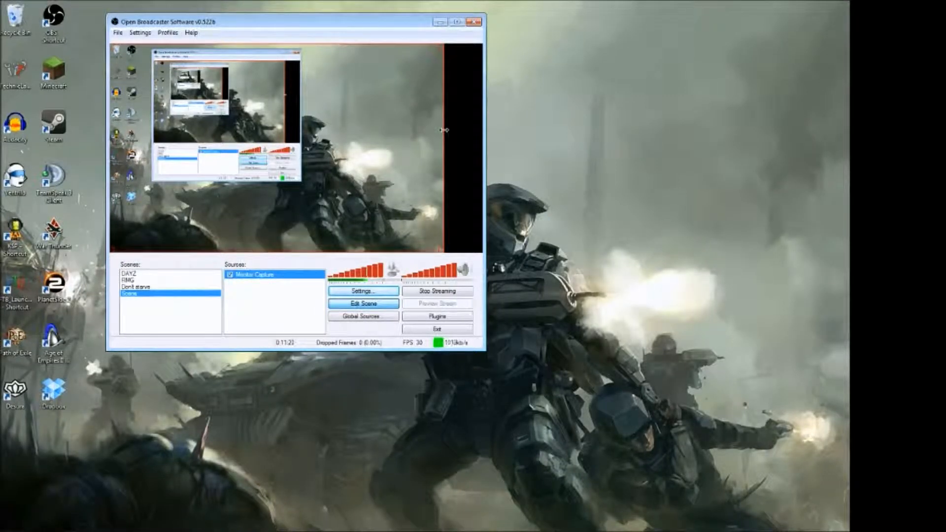
- Stretch the Monitor Capture source back to the full preview width and turn off scene editing
{"action": "left_click_drag", "start_coordinate": [444, 139], "coordinate": [533, 150]}
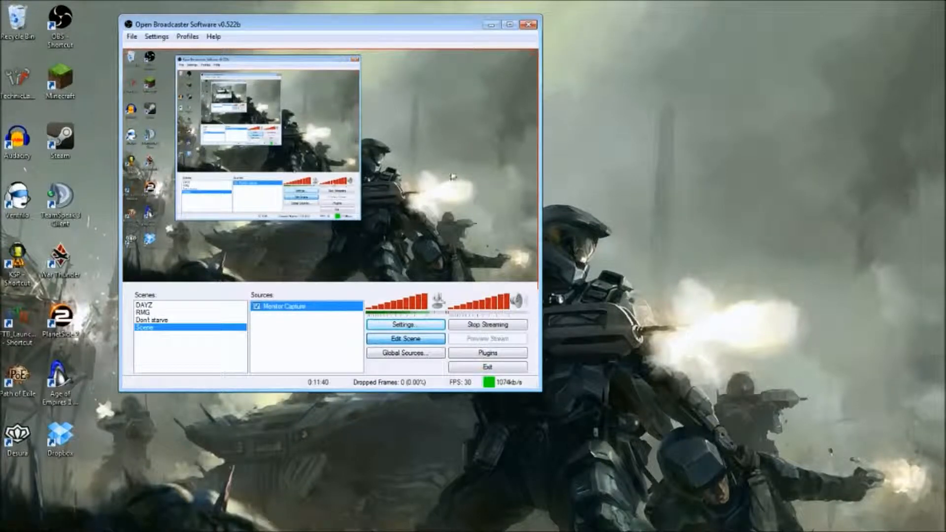
{"action": "left_click", "coordinate": [418, 339]}
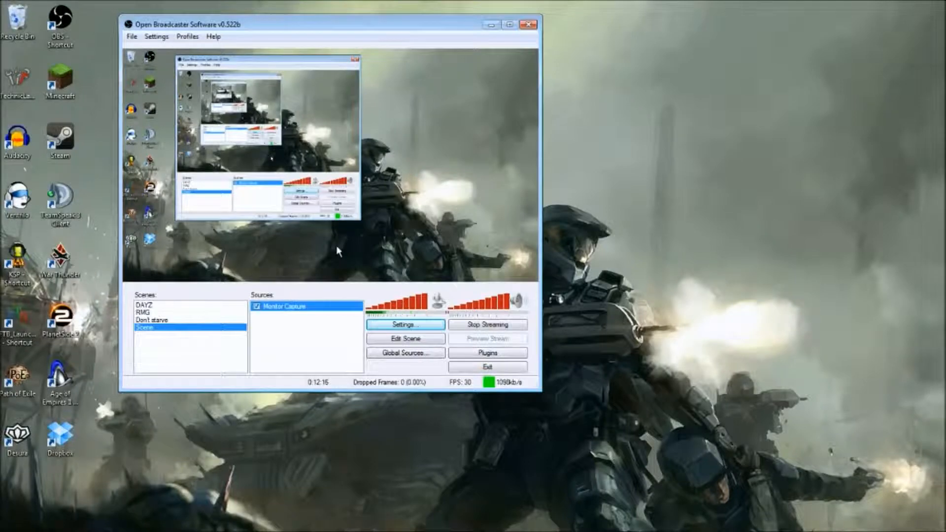
- Stop the running stream and start streaming again
{"action": "left_click", "coordinate": [487, 326]}
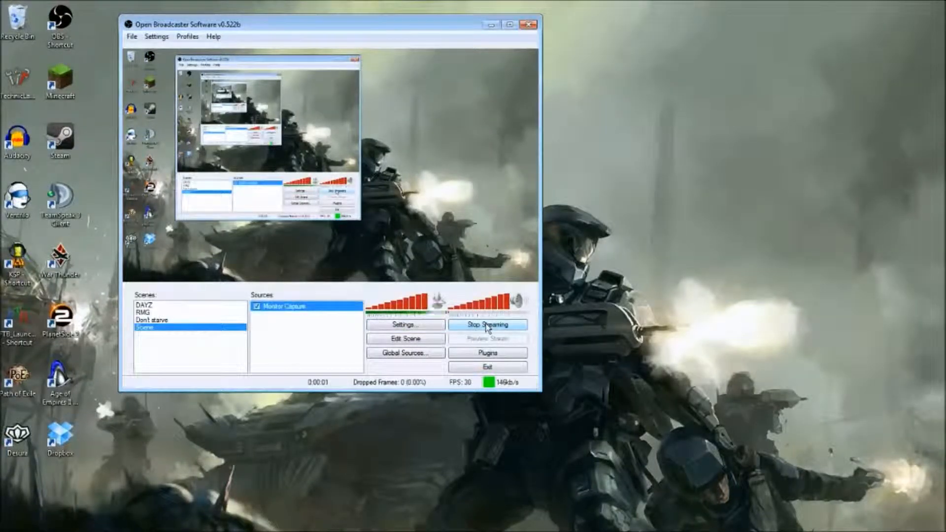